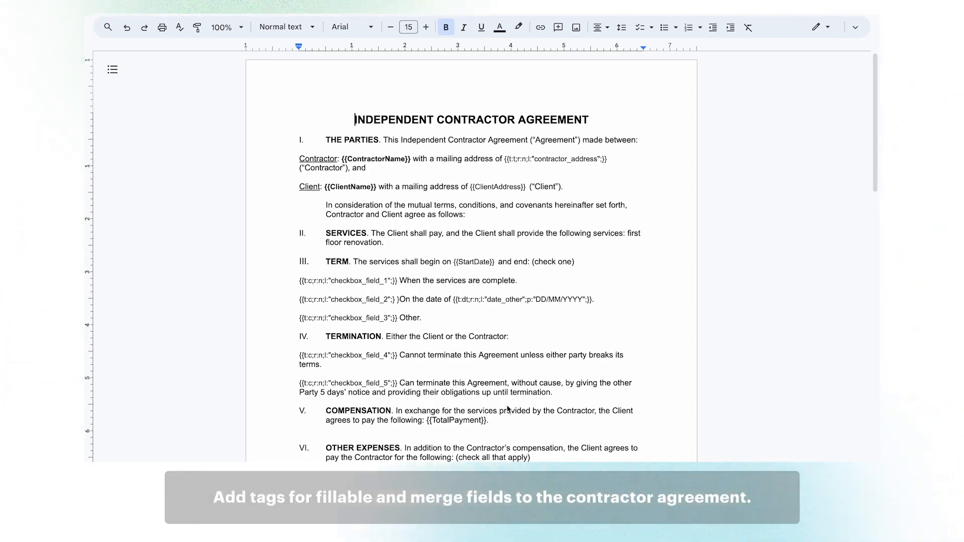
- Review the fillable and merge field tags in the independent contractor agreement document
scroll(507, 405, "down", 2)
scroll(507, 409, "down", 9)
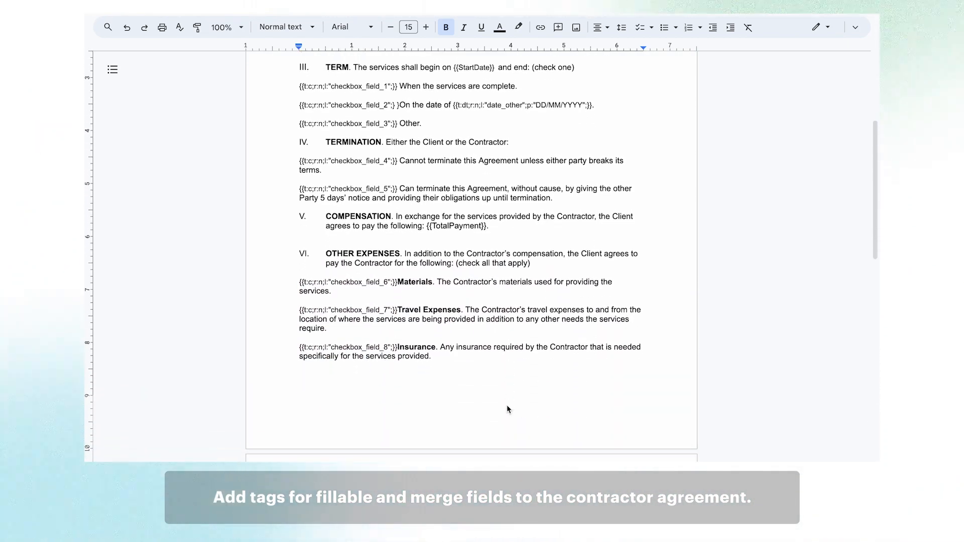
scroll(508, 408, "down", 5)
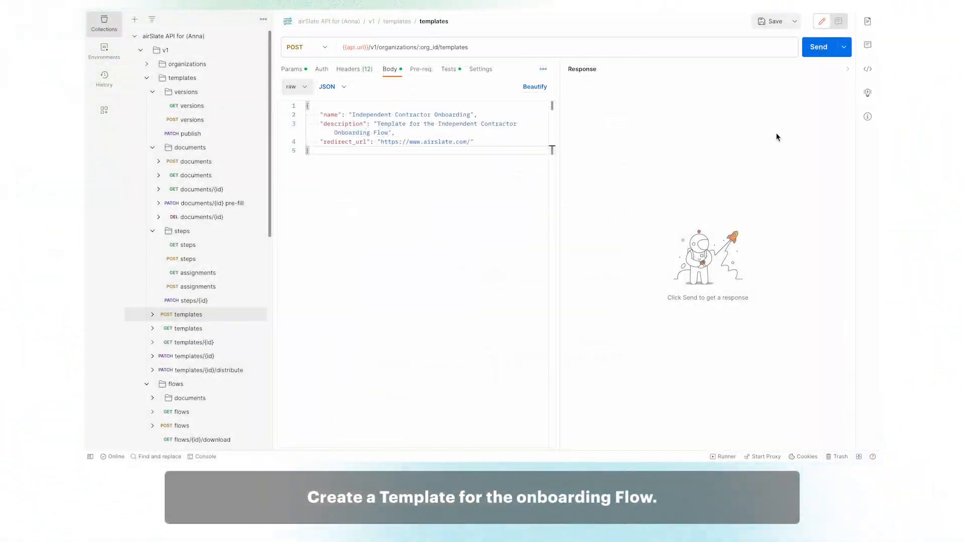
- Create the Independent Contractor Onboarding template and upload Form W-9 to it, reviewing the returned fields
left_click(819, 52)
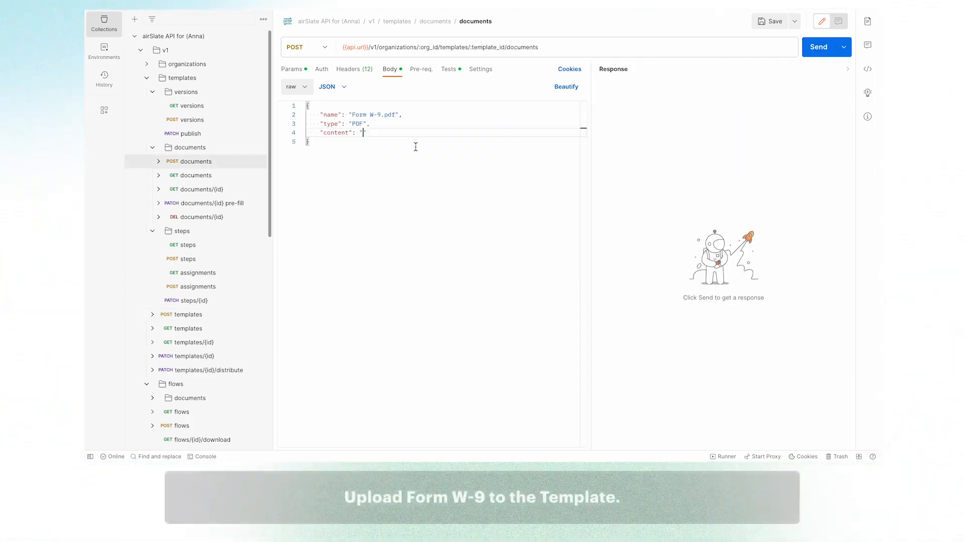
key("ctrl+v")
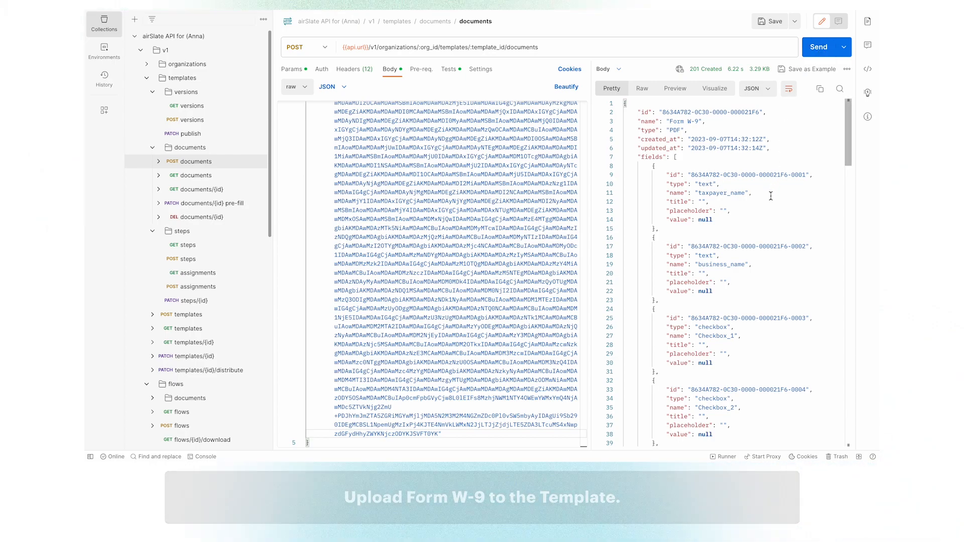
scroll(770, 195, "down", 2)
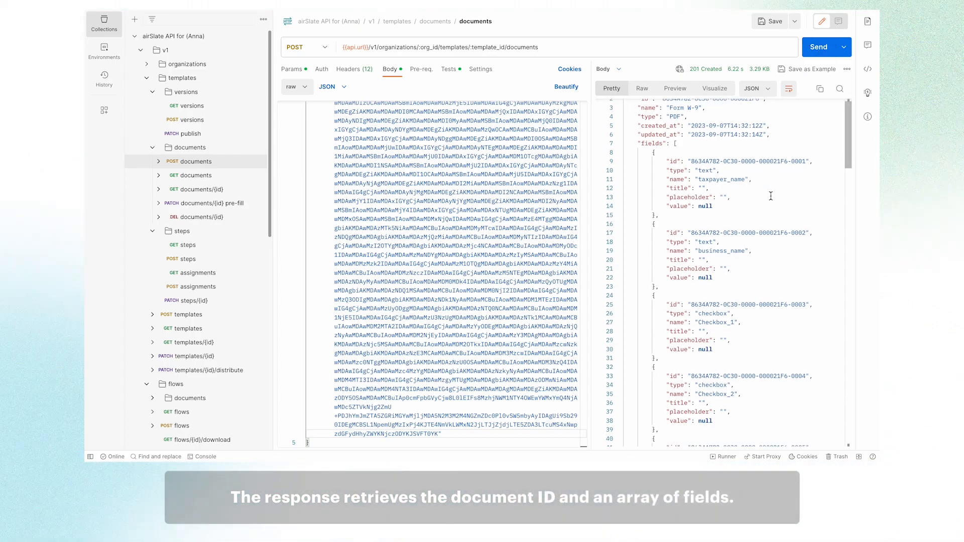
scroll(771, 196, "down", 17)
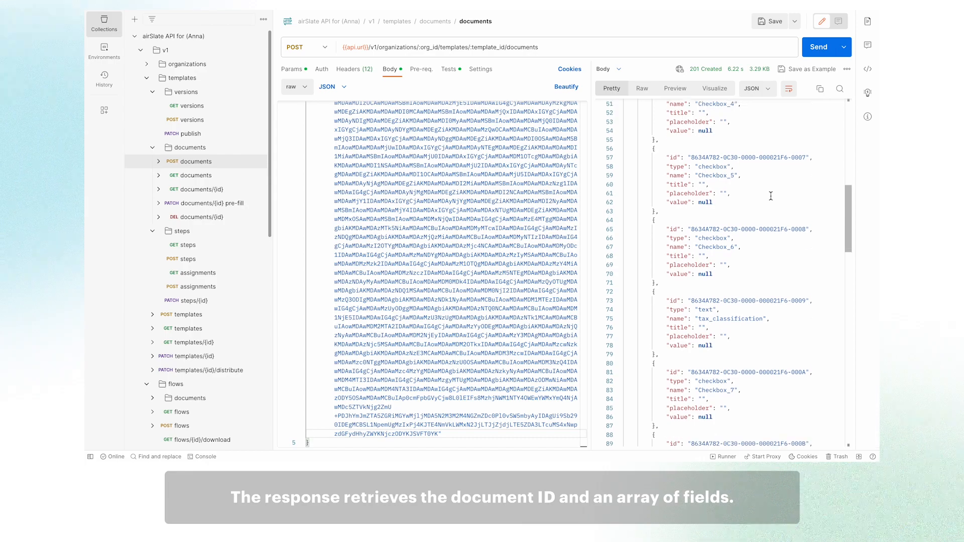
scroll(770, 196, "down", 20)
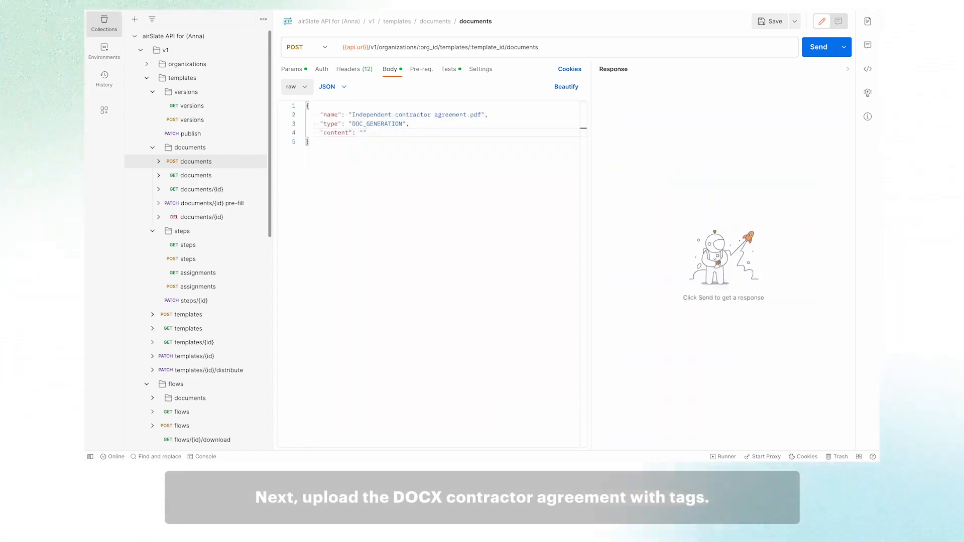
- Upload the tagged Independent contractor agreement DOCX to the template as a DOC_GENERATION document
key("ctrl+v")
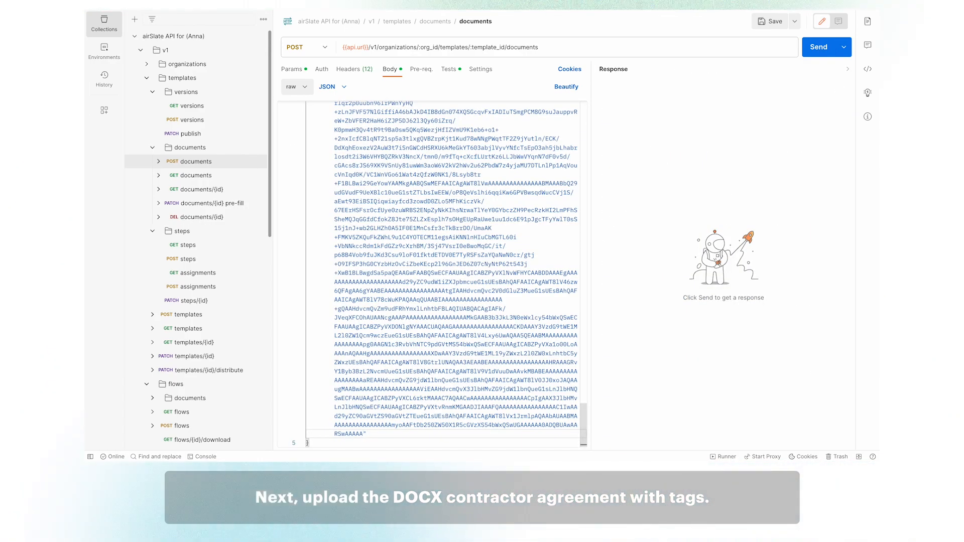
left_click(818, 48)
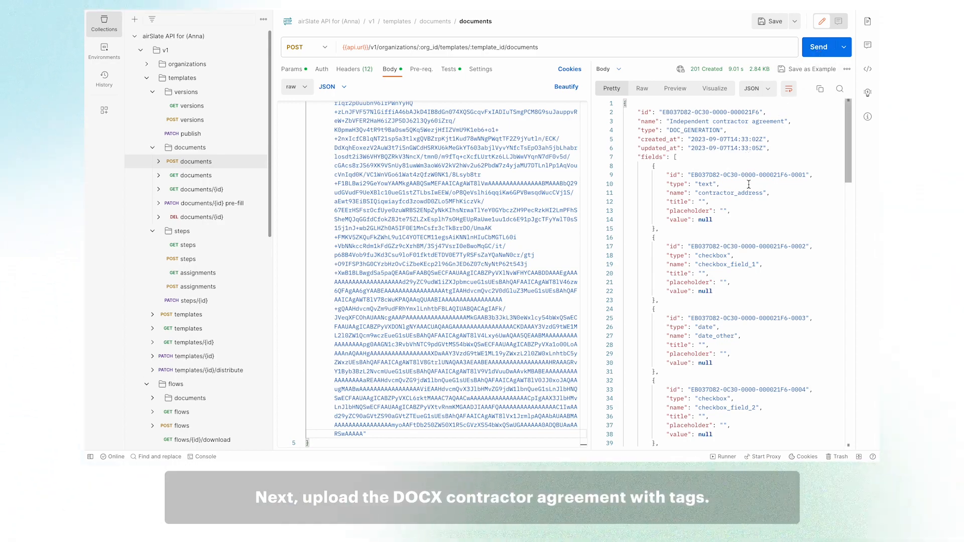
scroll(747, 156, "down", 5)
scroll(748, 184, "down", 13)
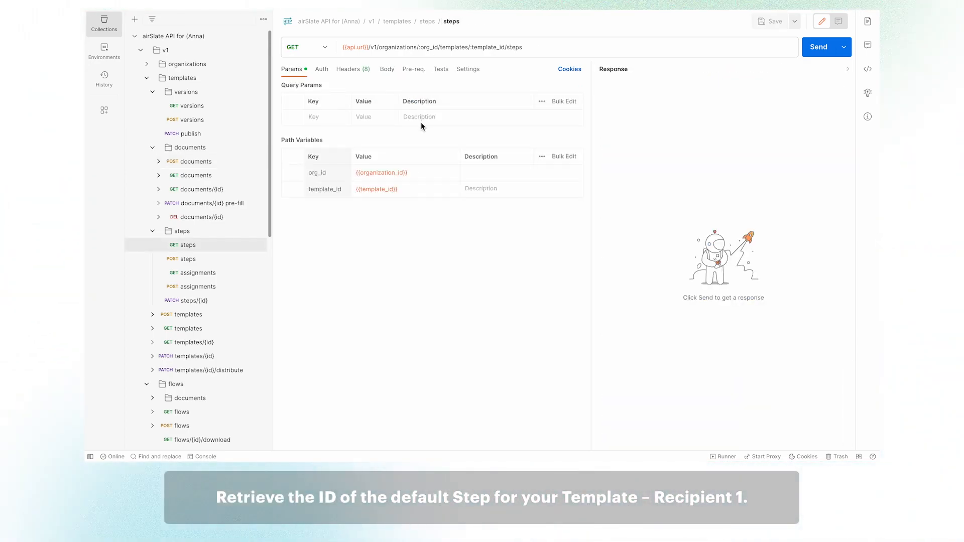
- Retrieve the template's steps and copy the default Recipient 1 step's ID
left_click(814, 50)
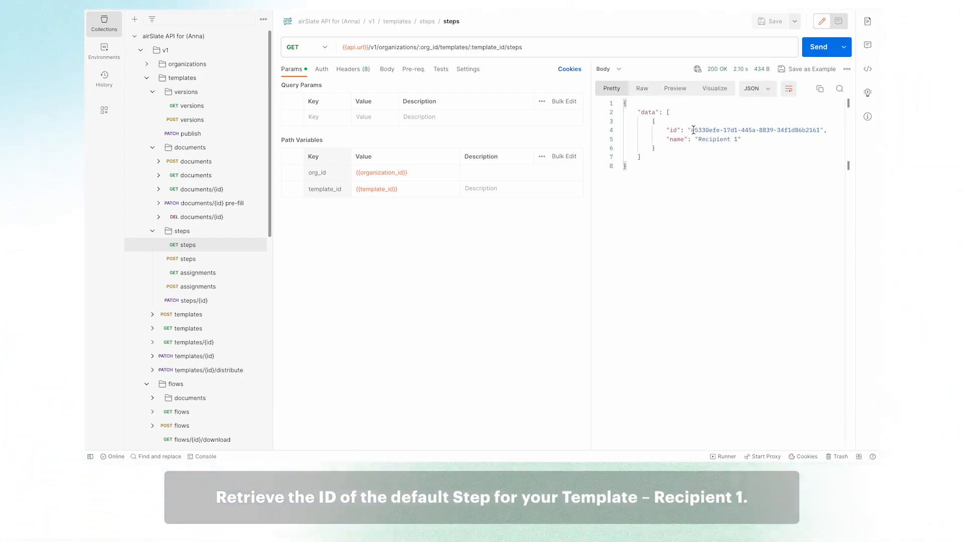
left_click_drag(691, 130, 819, 129)
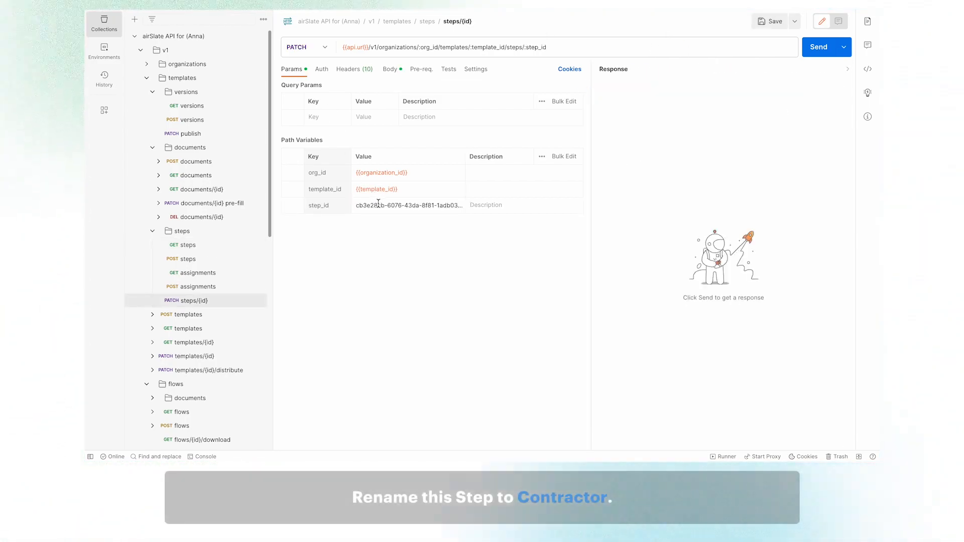
- Clear the step_id path variable of the step update request to enter the copied step ID
triple_click(377, 203)
key("BackSpace")
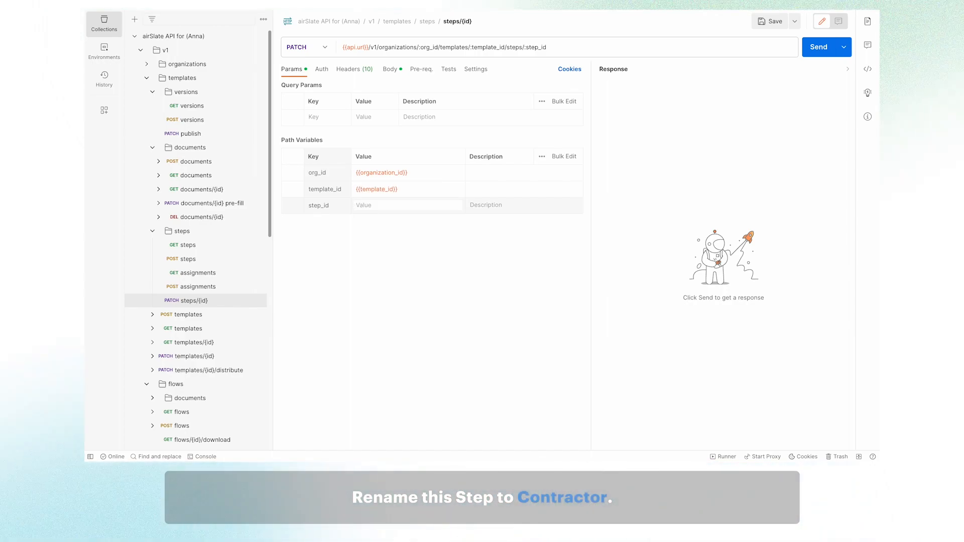
left_click(435, 285)
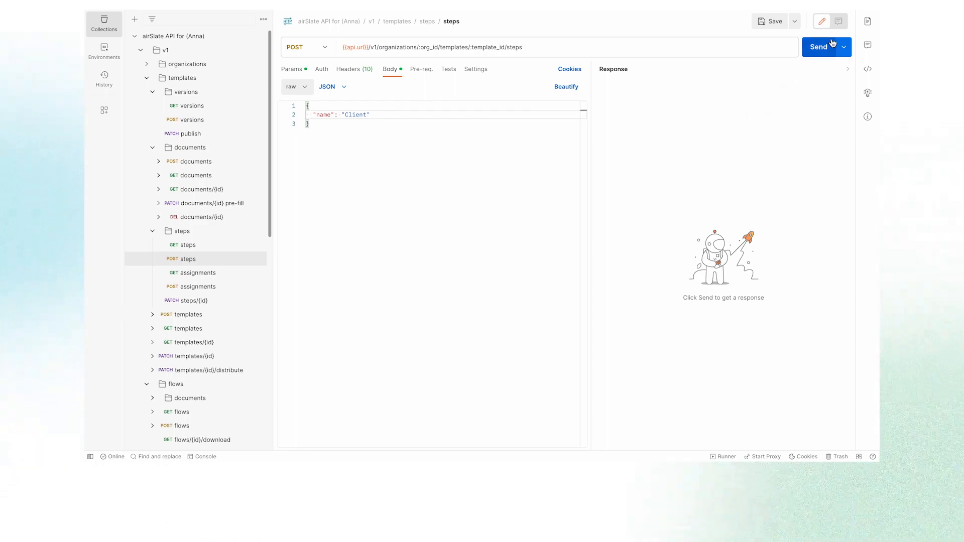
- Create a new step named Client and list the template's steps again
left_click(819, 48)
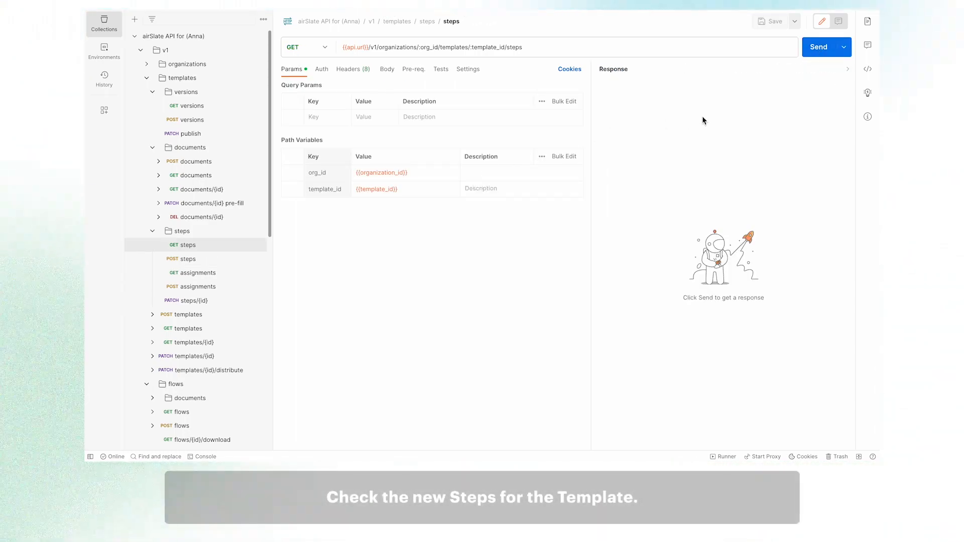
left_click(819, 48)
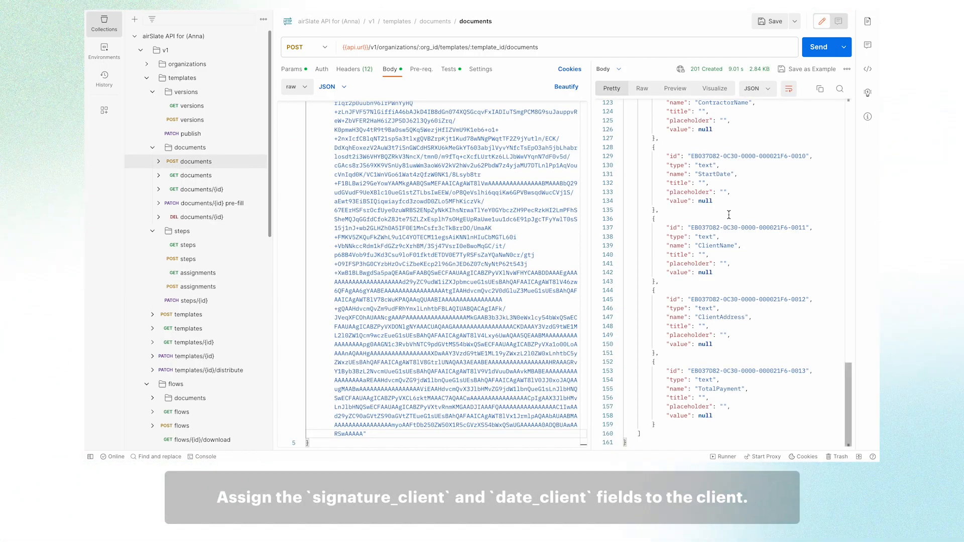
- Copy the signature_client field ID into the first field_id of the assignments request body
scroll(728, 214, "up", 5)
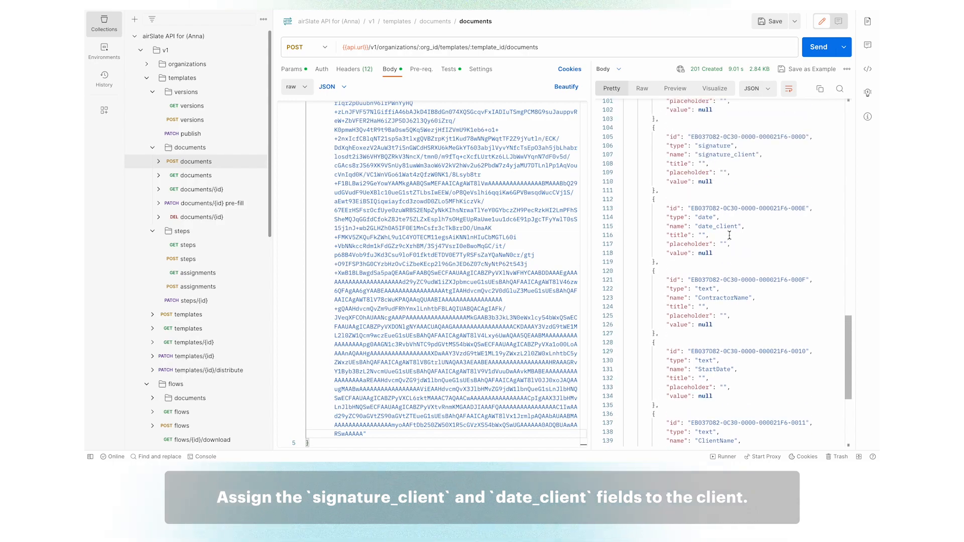
scroll(729, 236, "down", 1)
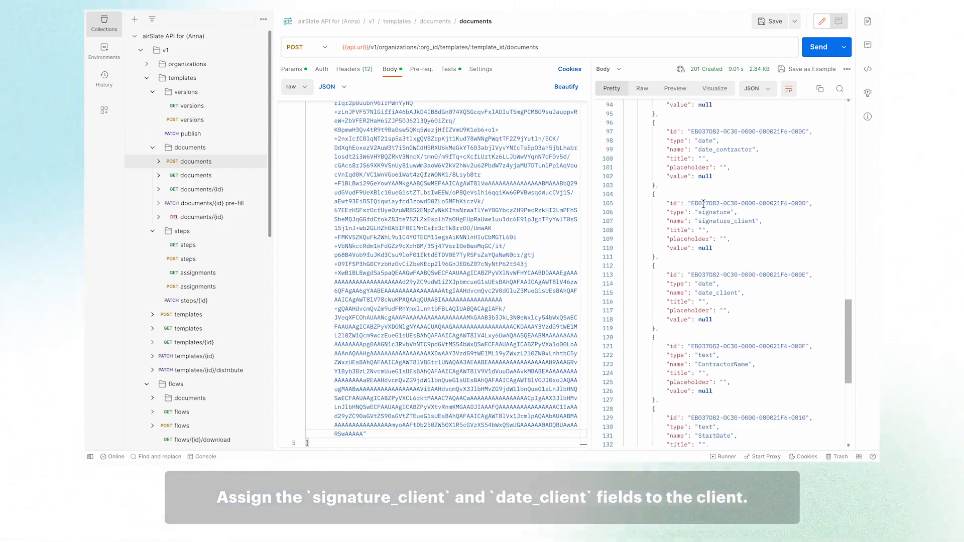
left_click_drag(732, 203, 806, 204)
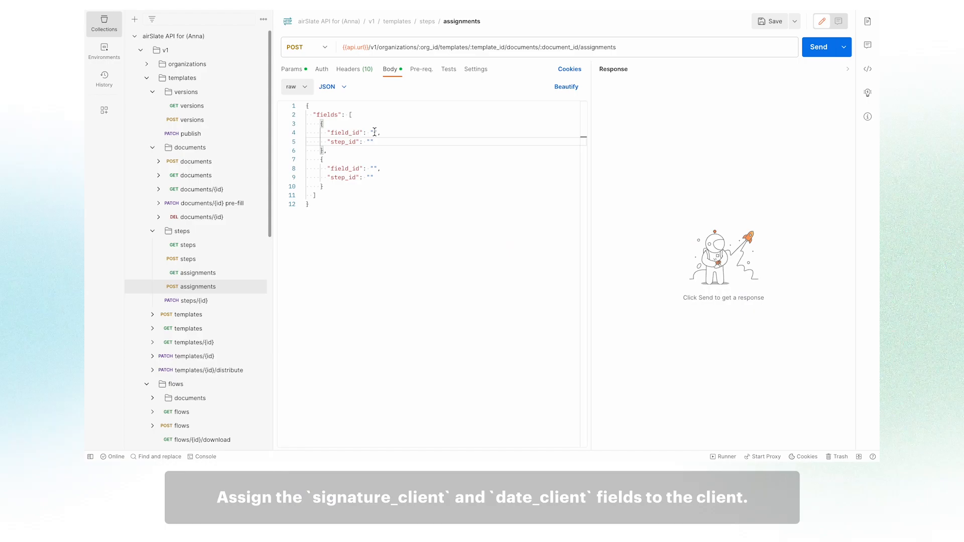
key("ctrl+v")
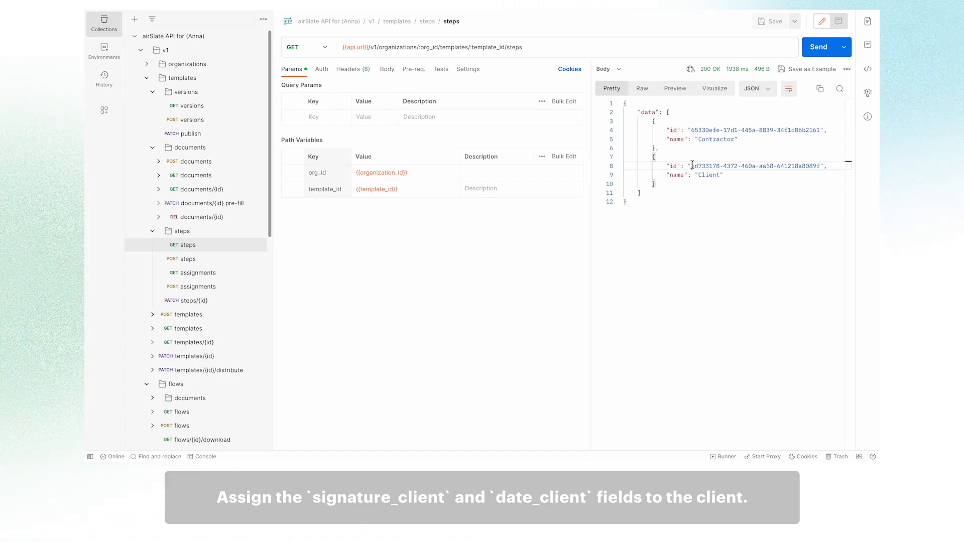
- Enter the Client step ID and the date_client field ID in the assignment entries
left_click_drag(692, 166, 821, 165)
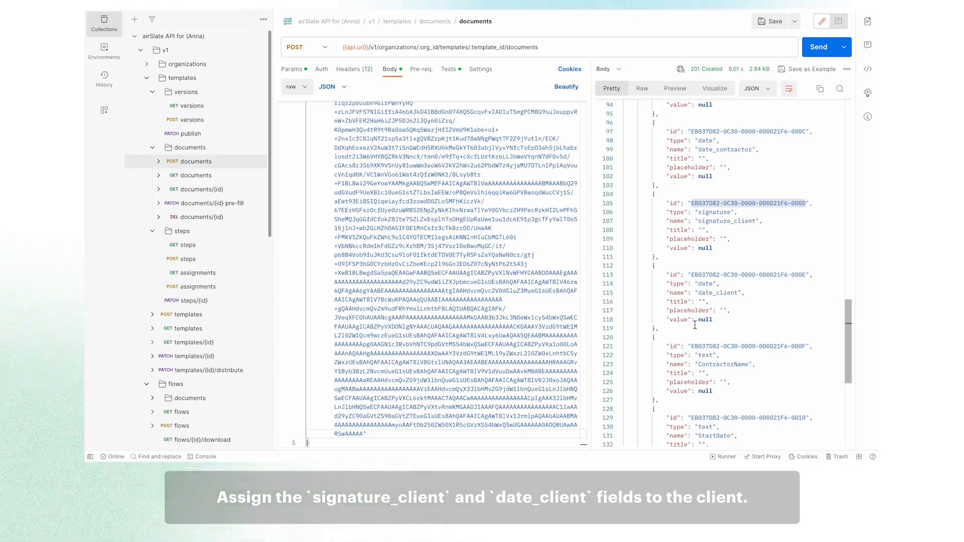
left_click_drag(732, 272, 806, 274)
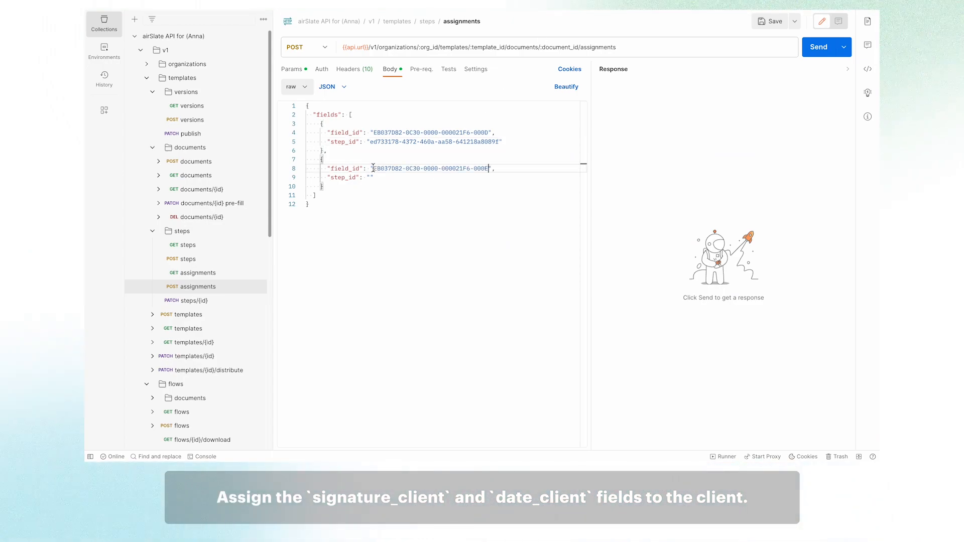
left_click_drag(370, 142, 499, 142)
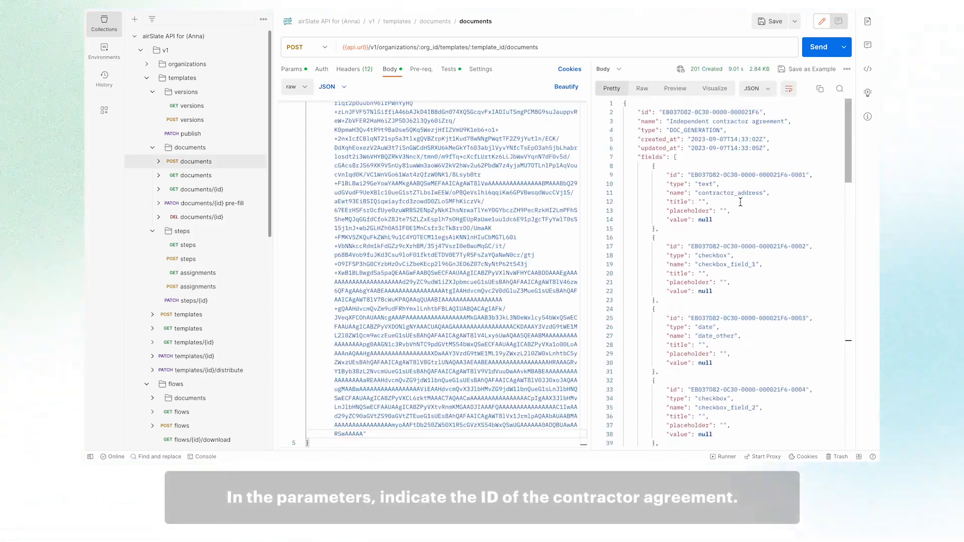
- Set document_id to the contractor agreement's ID and send the field assignments request
left_click_drag(662, 112, 757, 112)
key("ctrl+c")
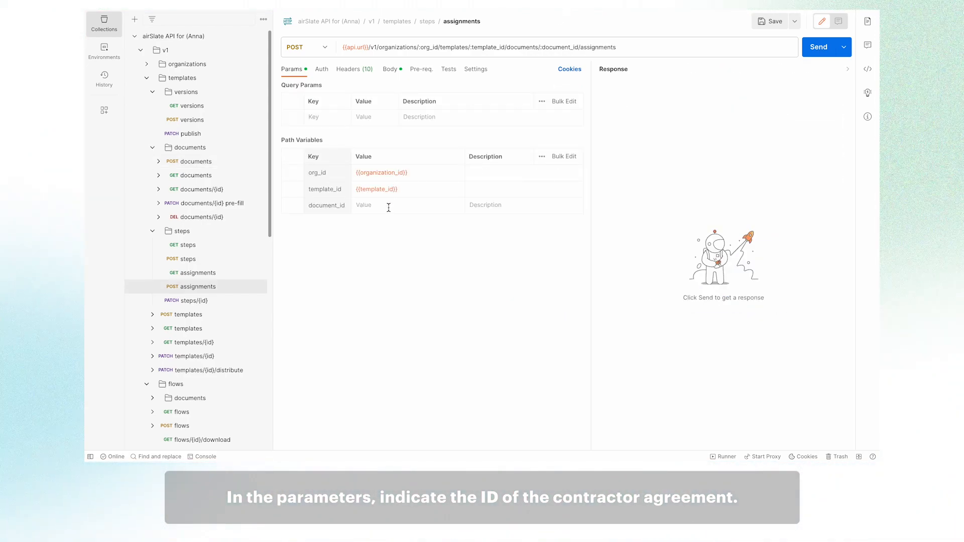
left_click(389, 207)
key("ctrl+v")
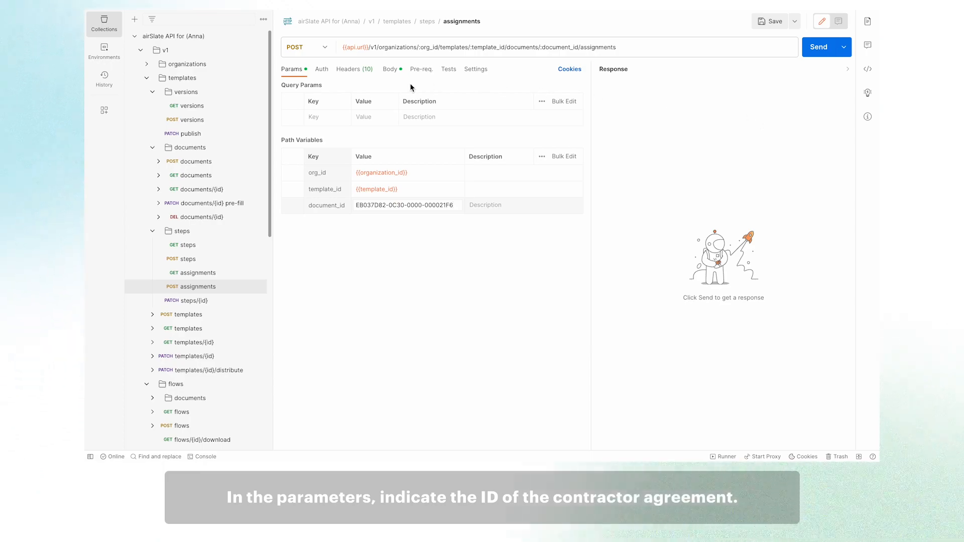
left_click(390, 70)
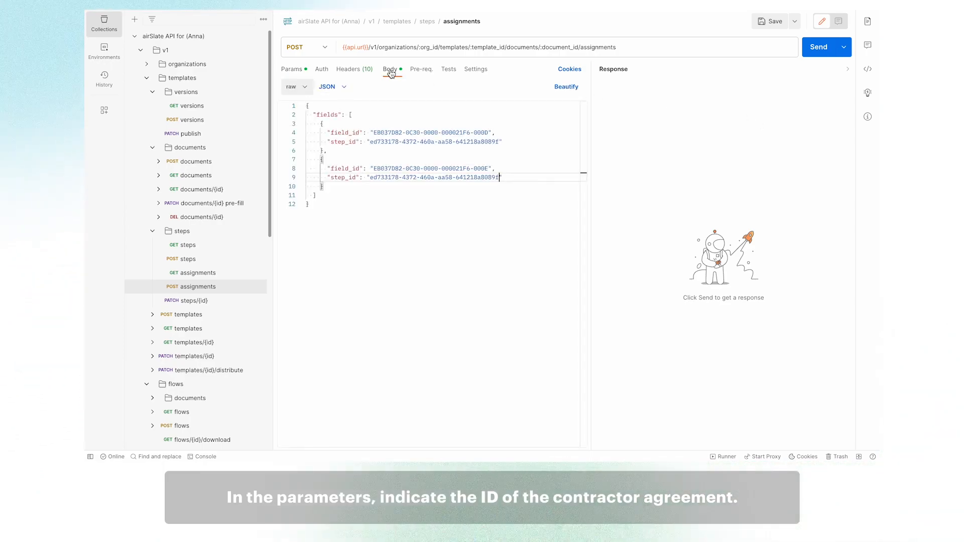
left_click(820, 49)
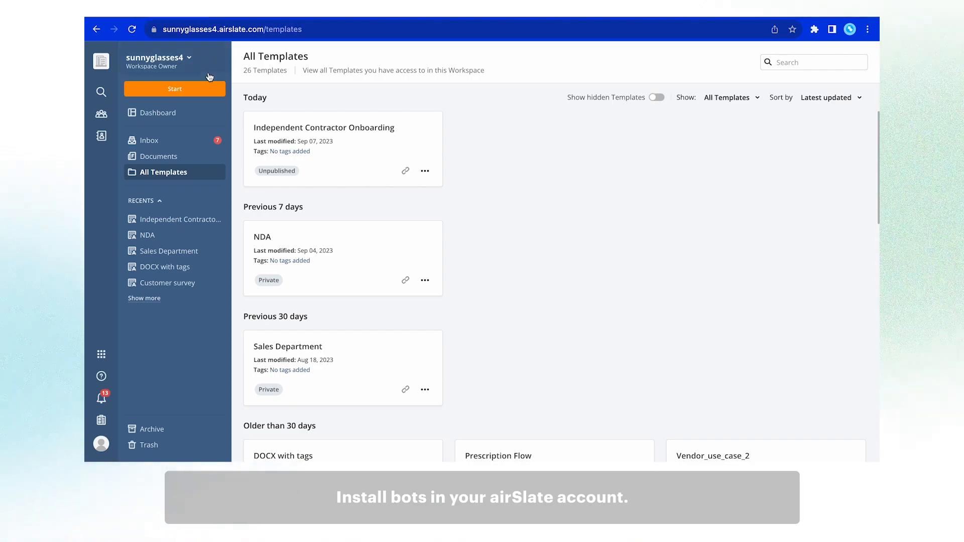
- Open the Independent Contractor Onboarding template's configuration and start adding a bot
mouse_move(311, 112)
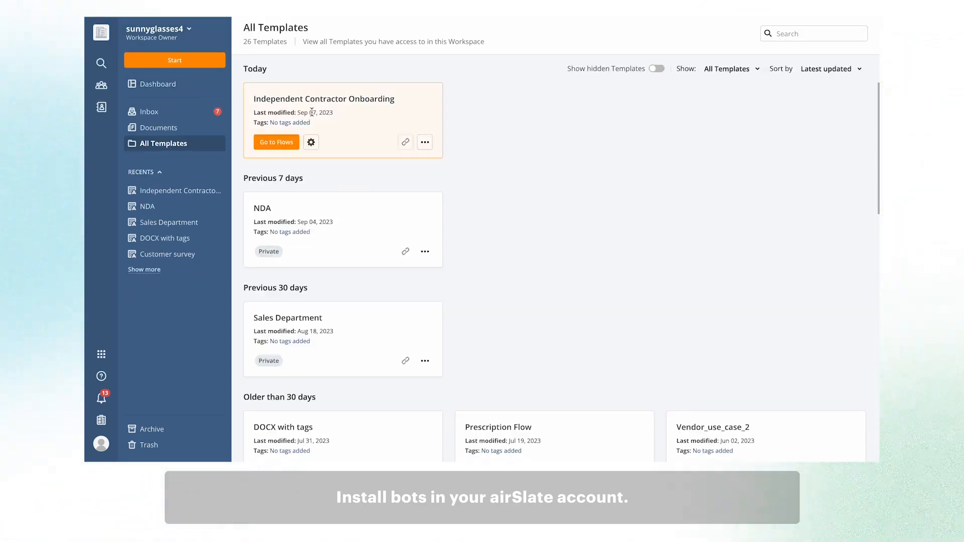
left_click(312, 143)
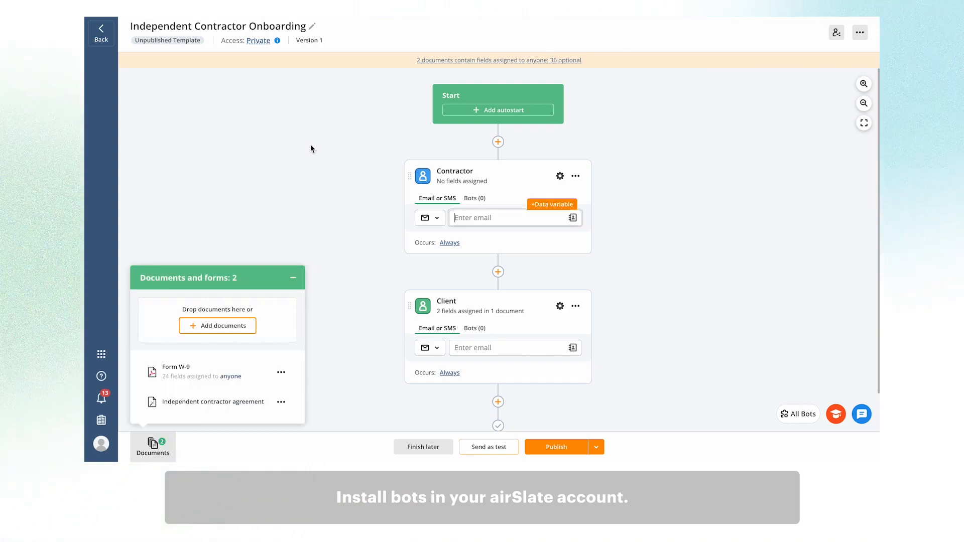
left_click(798, 414)
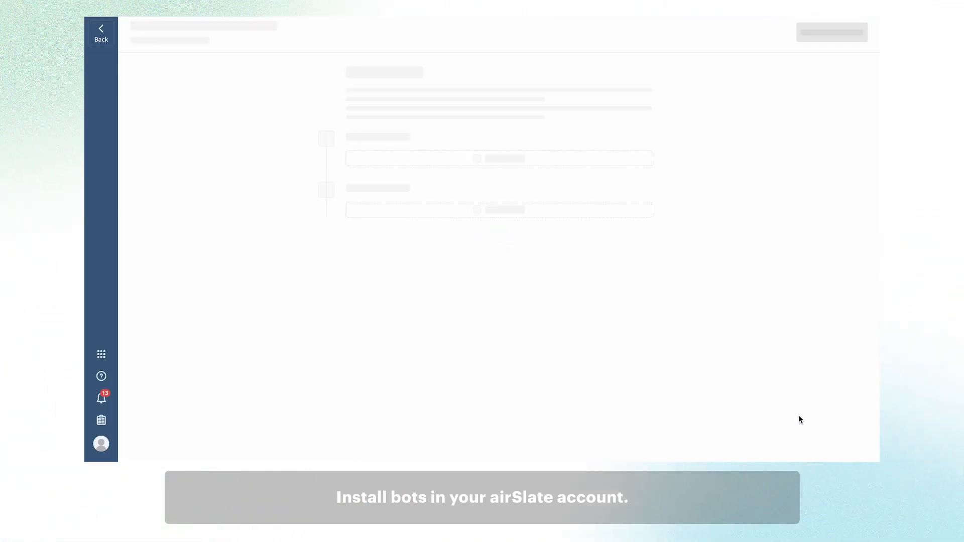
left_click(546, 132)
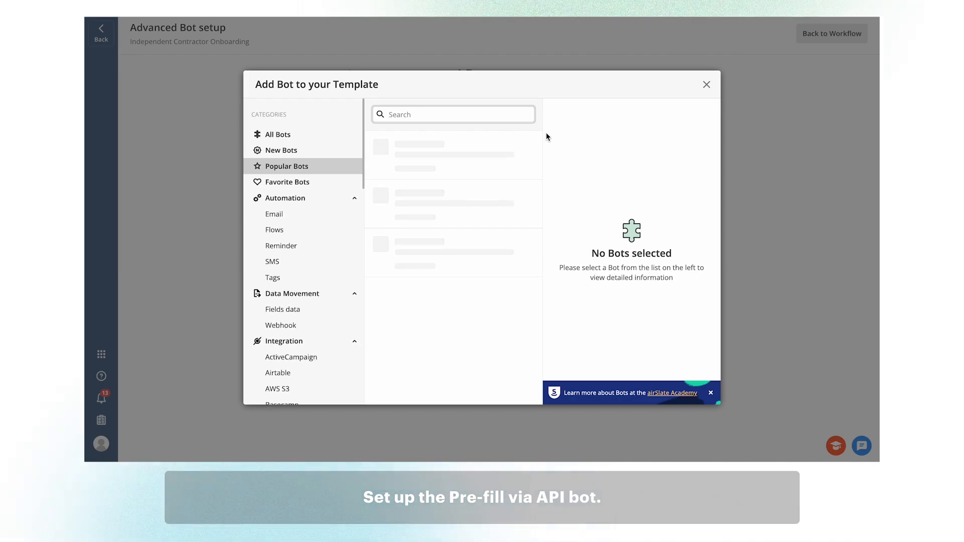
- Search bots for API, install Pre-fill via API, and set it to run on each revision
type("A")
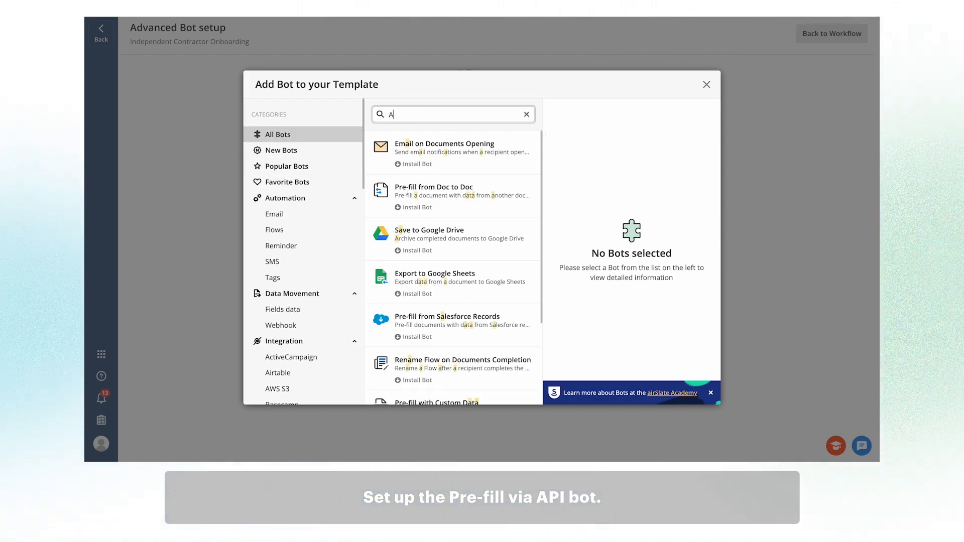
type("PI")
left_click(455, 148)
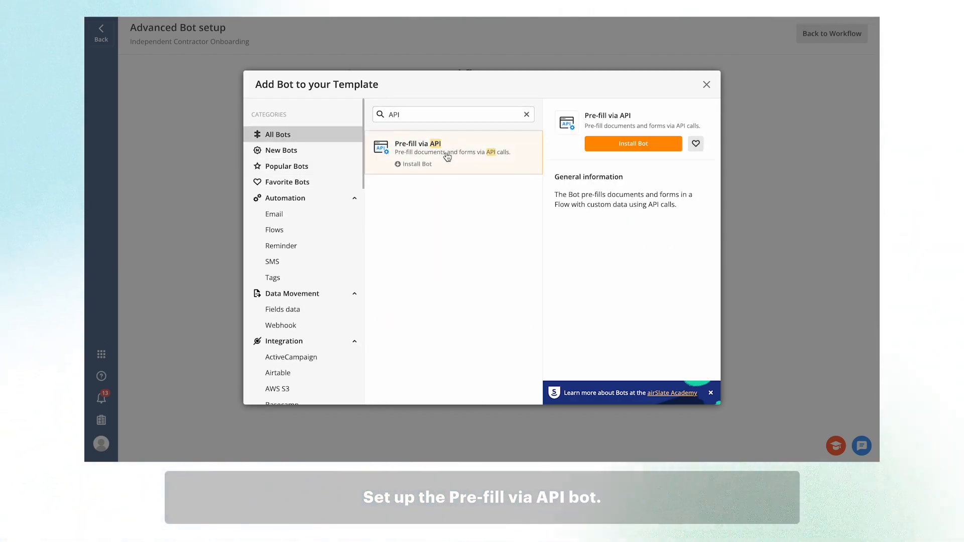
left_click(626, 145)
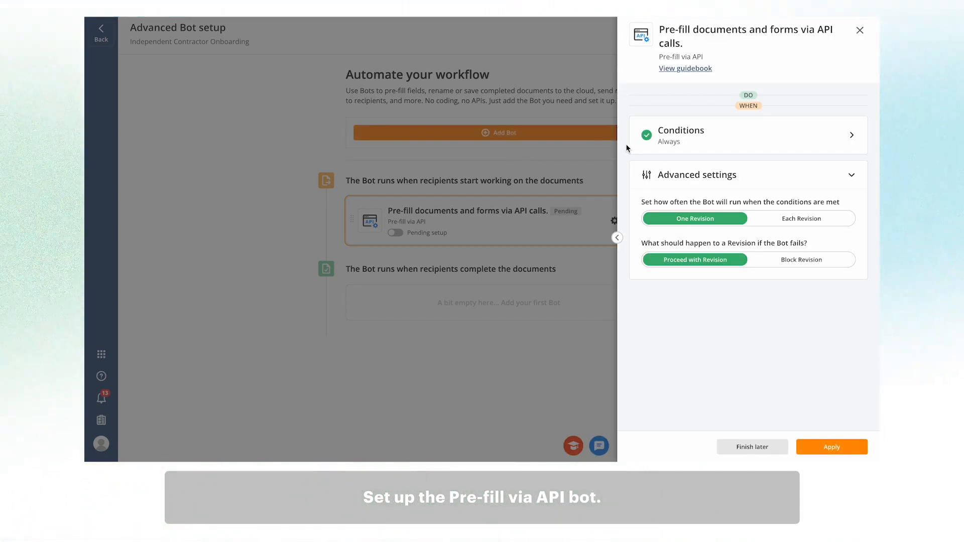
left_click(794, 217)
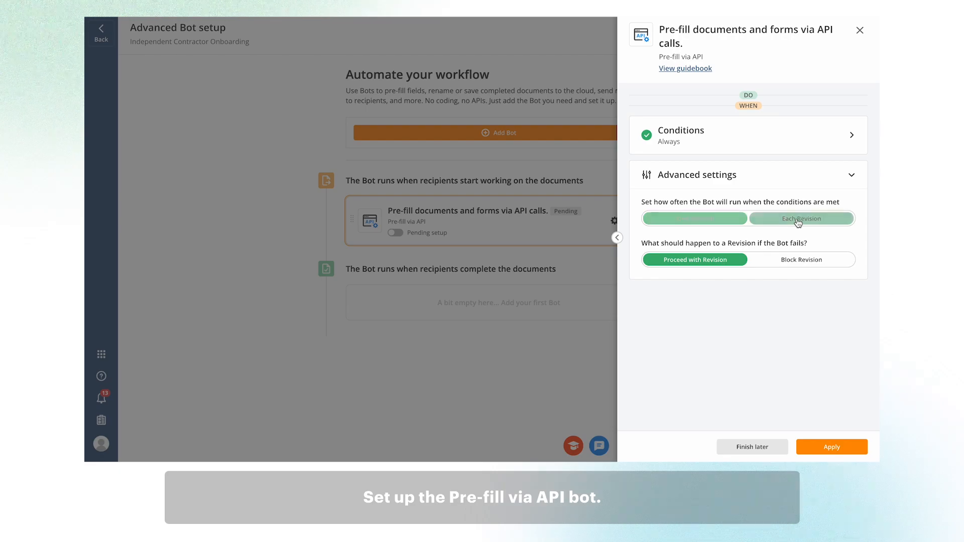
- Apply the Pre-fill via API bot settings and add a Pre-fill from Doc to Doc bot
left_click(831, 446)
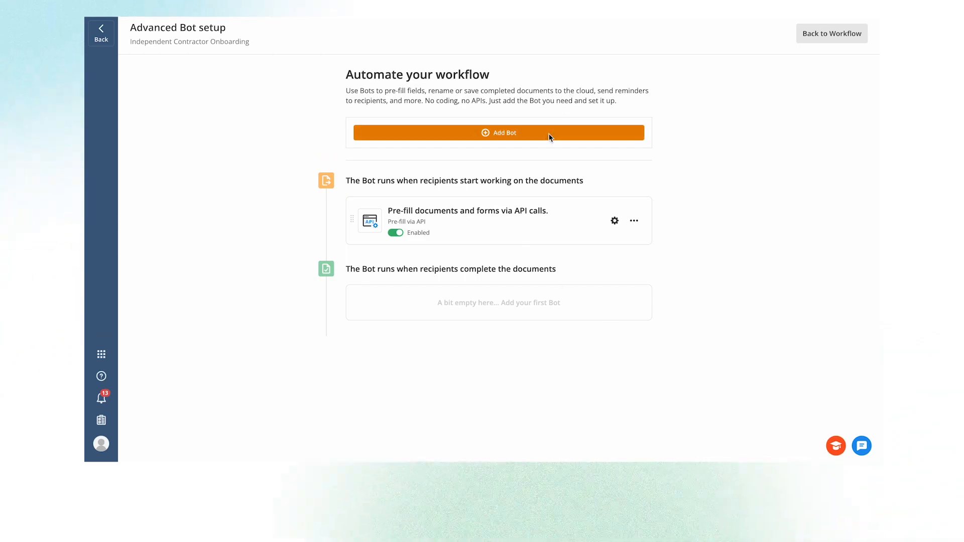
left_click(549, 135)
left_click(472, 195)
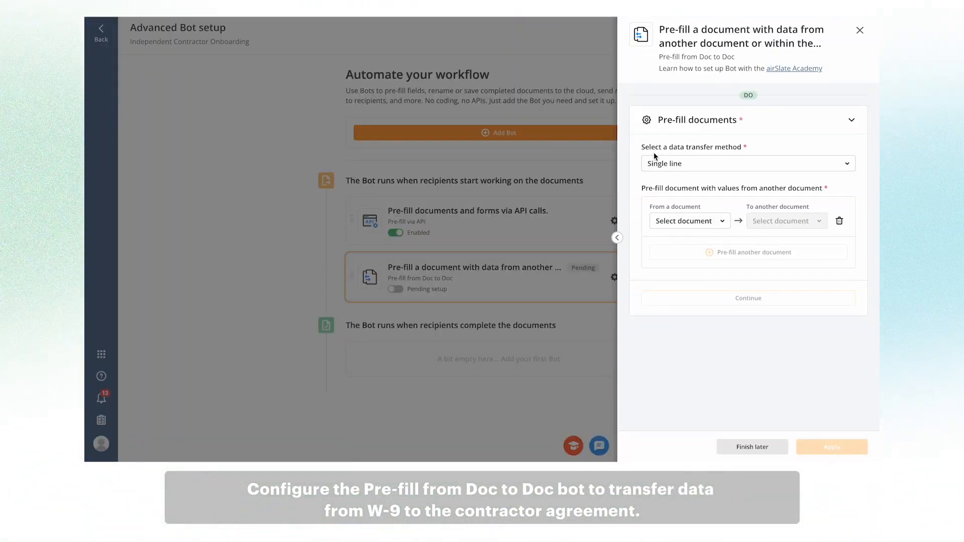
- Set Form W-9 as the source document and select its taxpayer_name and address_1 fields
left_click(723, 221)
left_click(663, 241)
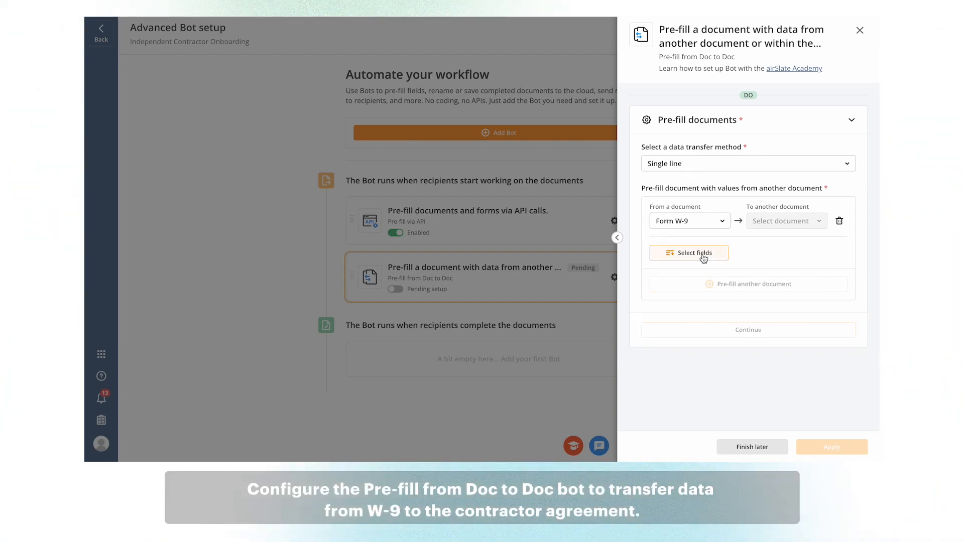
left_click(695, 252)
left_click(753, 317)
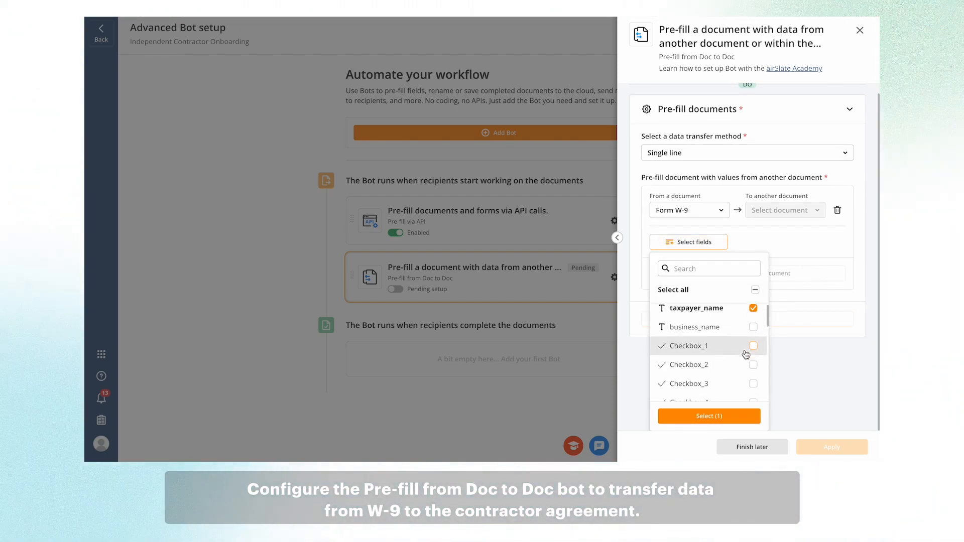
scroll(746, 355, "down", 5)
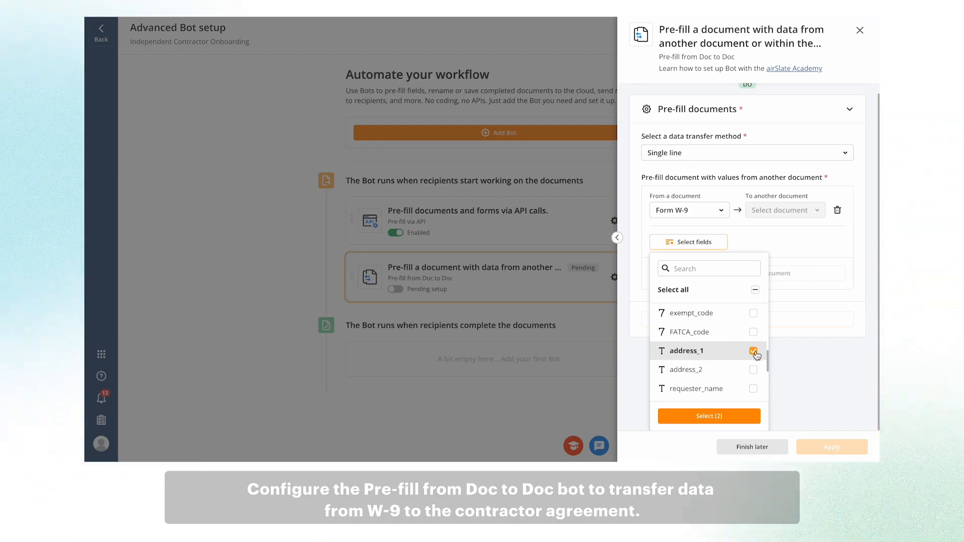
left_click(723, 416)
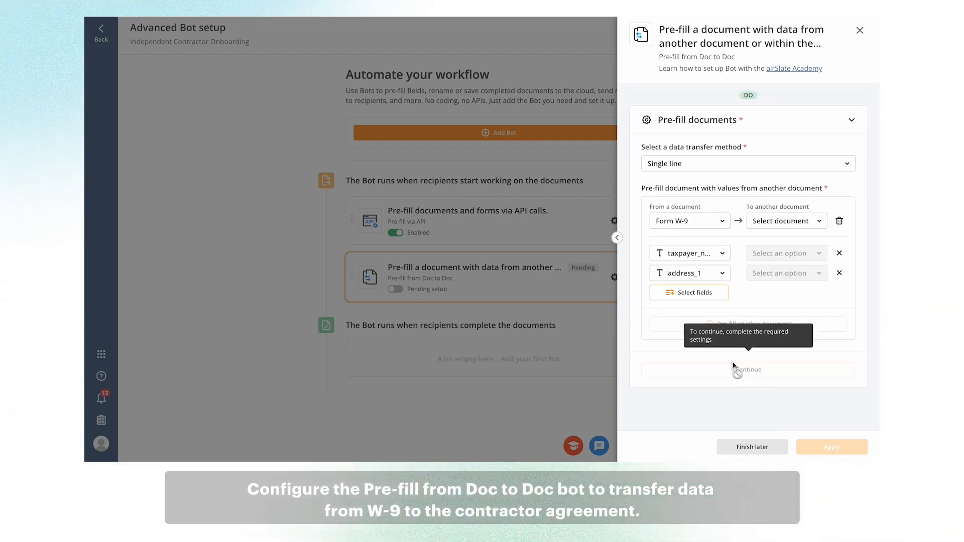
- Target the Independent contractor agreement, mapping taxpayer_name to ContractorName and address_1 to contractor_address
left_click(820, 224)
left_click(798, 261)
left_click(819, 254)
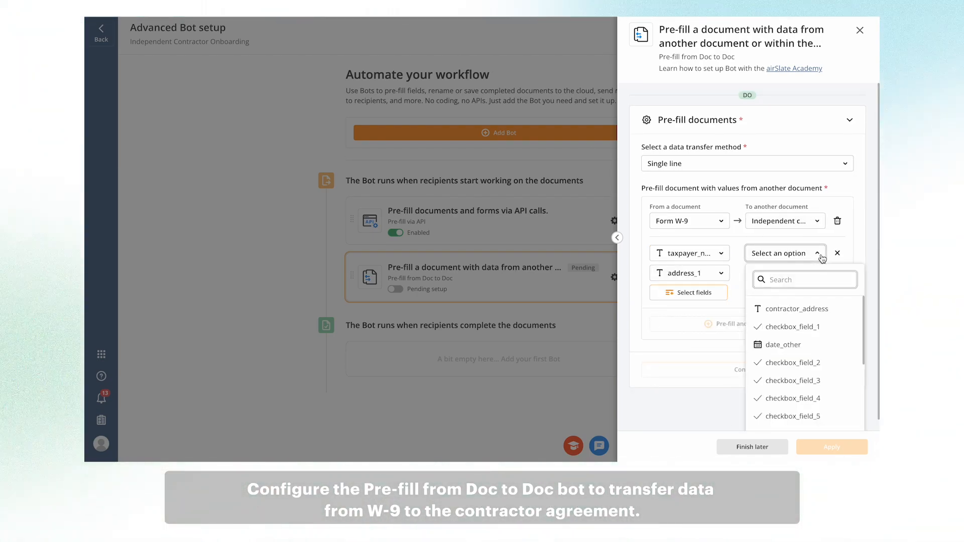
scroll(833, 361, "down", 3)
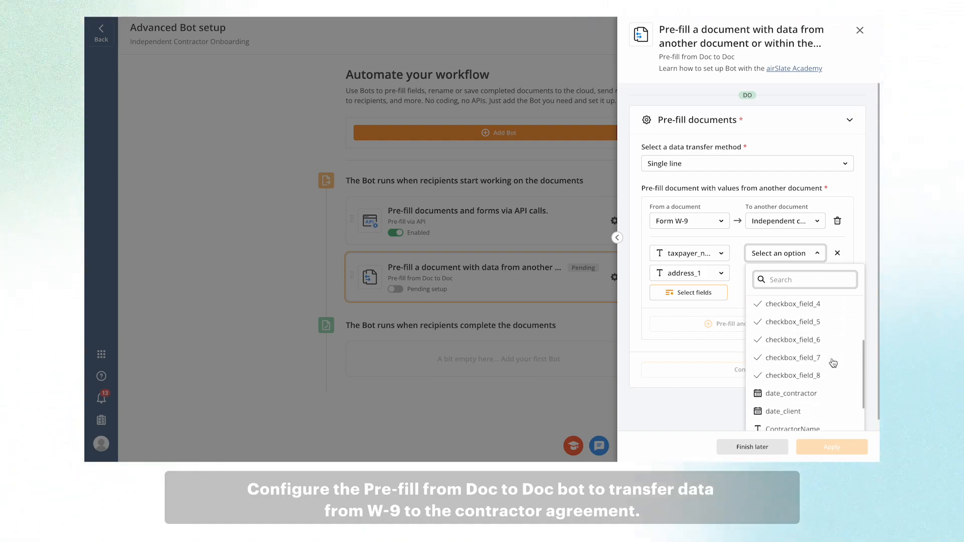
scroll(833, 363, "down", 3)
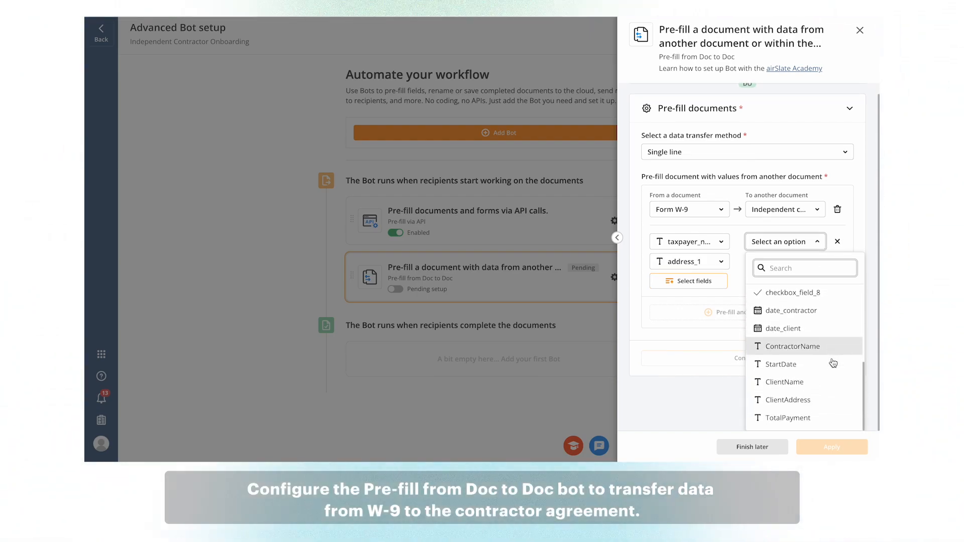
scroll(833, 363, "up", 1)
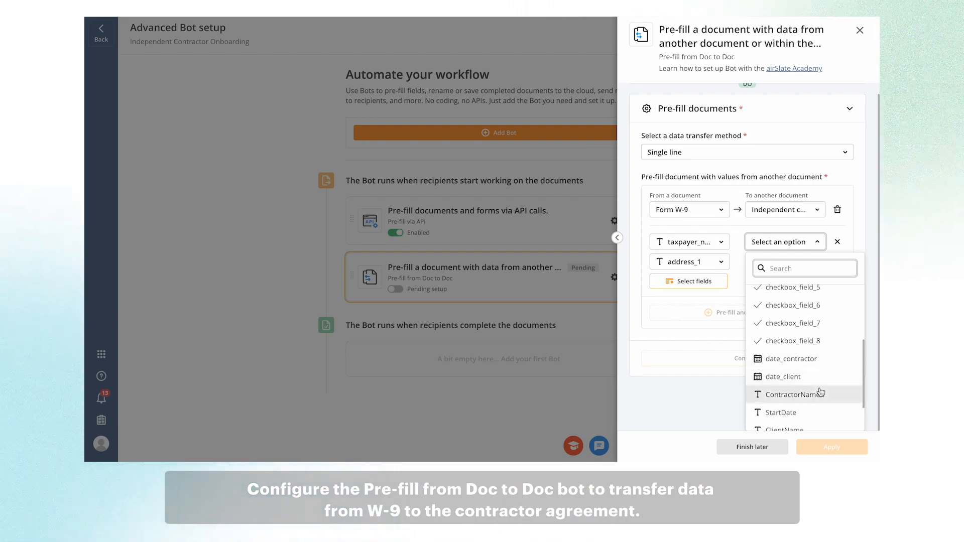
left_click(796, 394)
left_click(822, 275)
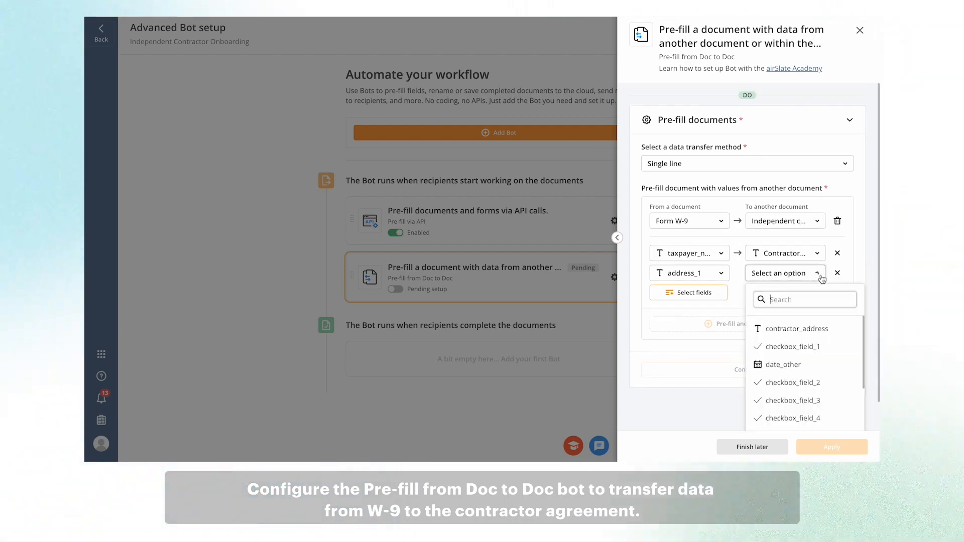
left_click(834, 330)
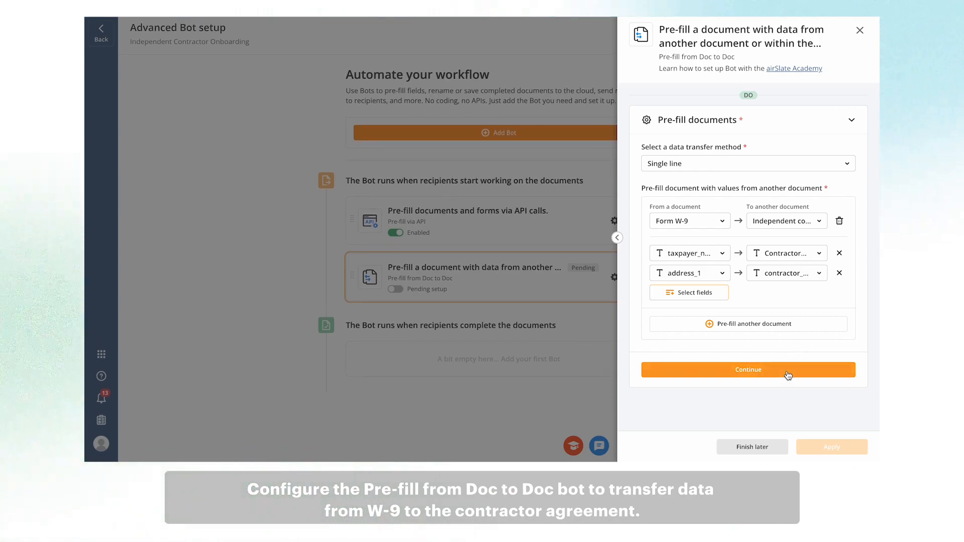
- Add a condition so the bot runs when Form W-9's taxpayer_name and address_1 fields are not empty
left_click(787, 375)
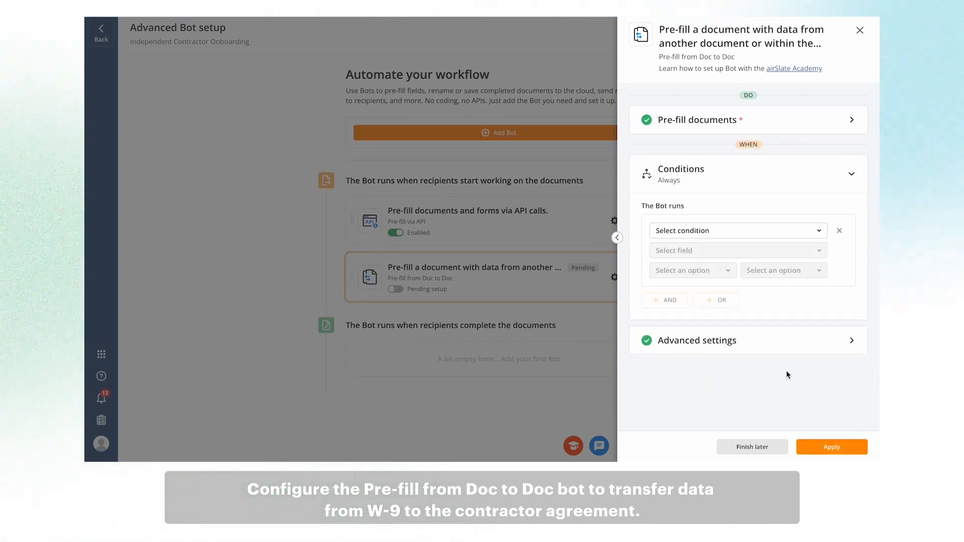
left_click(822, 237)
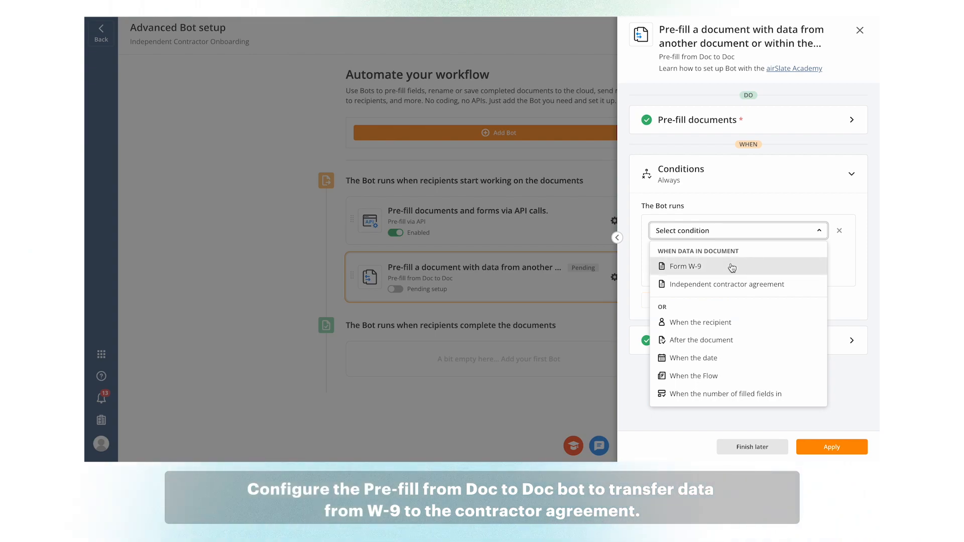
left_click(731, 266)
left_click(815, 251)
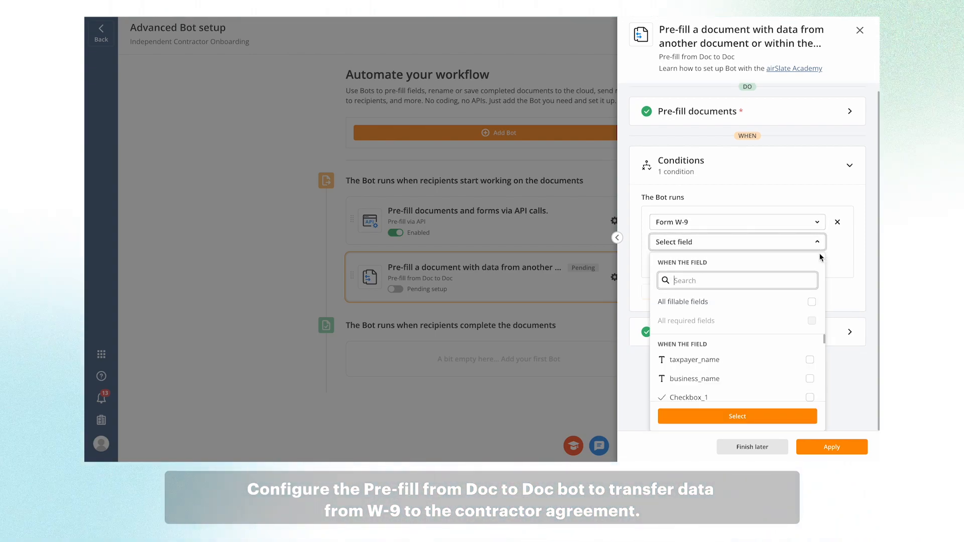
left_click(797, 362)
scroll(795, 366, "down", 5)
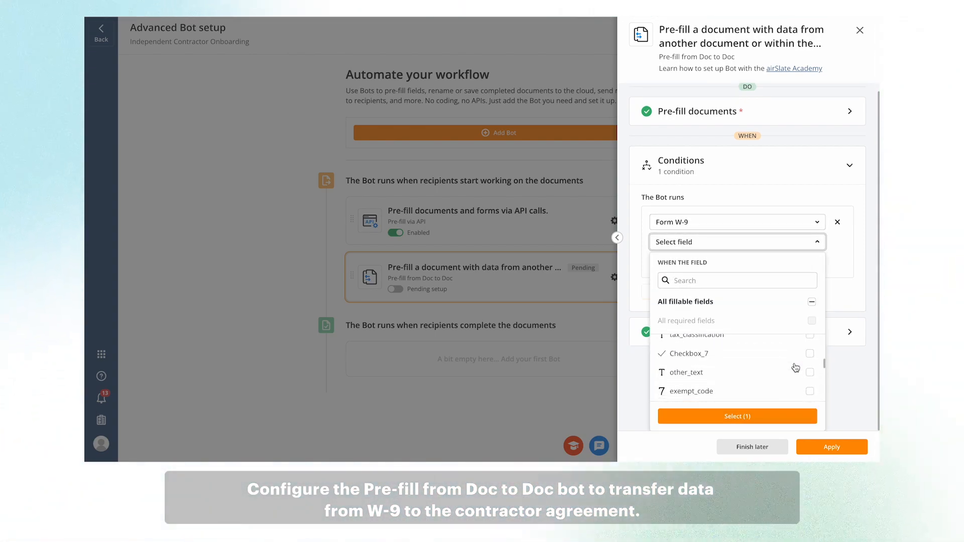
scroll(795, 367, "down", 2)
scroll(796, 367, "down", 3)
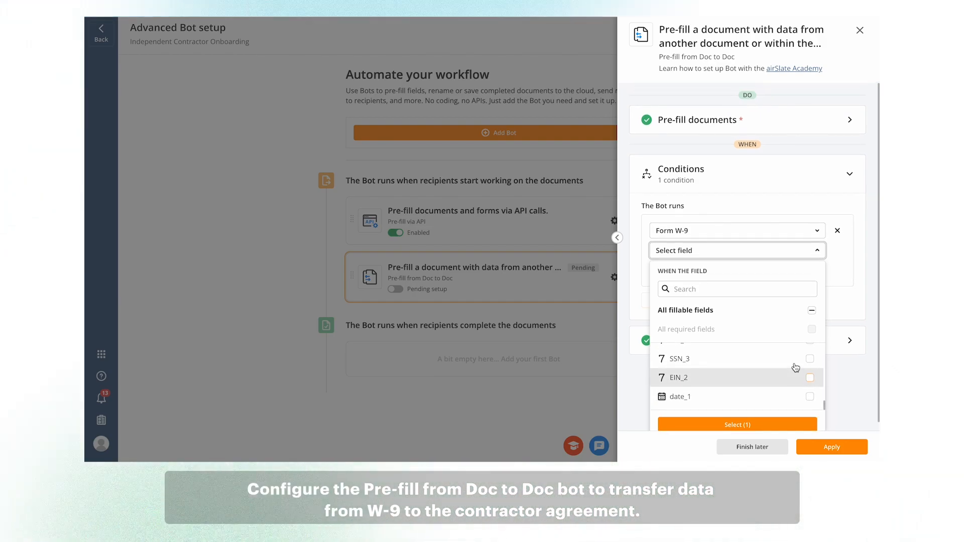
scroll(792, 386, "down", 1)
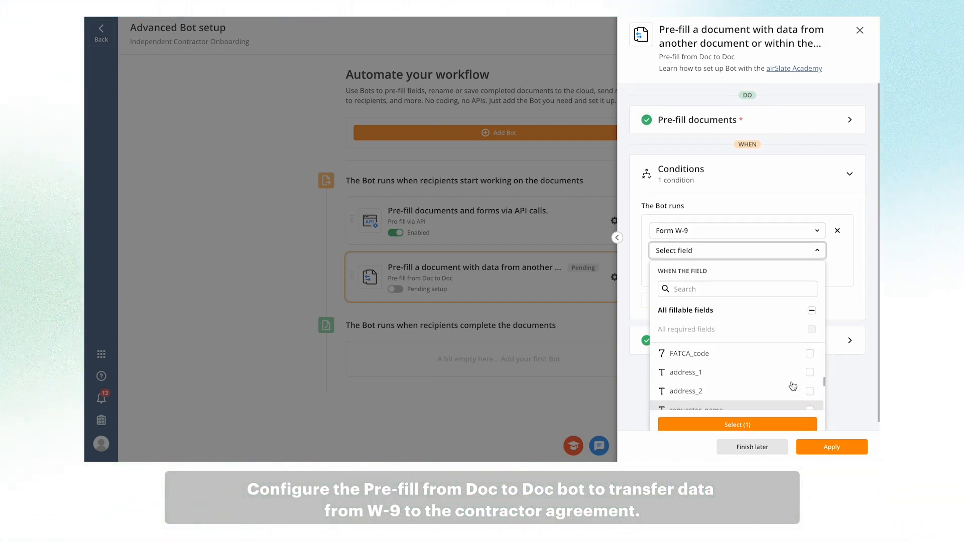
left_click(810, 372)
left_click(737, 424)
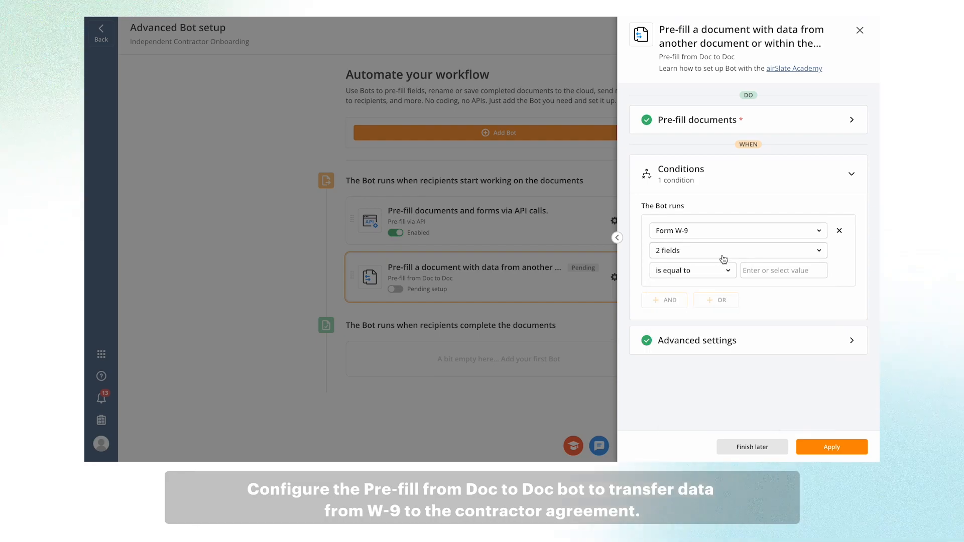
left_click(727, 271)
left_click(689, 348)
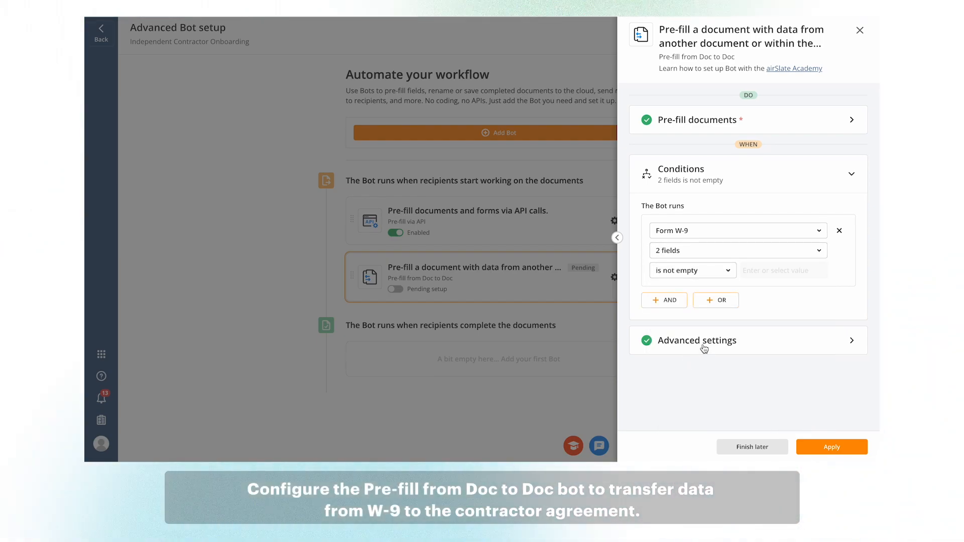
- Set the Doc to Doc bot to run on each revision, apply it, and return to the workflow
left_click(852, 341)
left_click(791, 259)
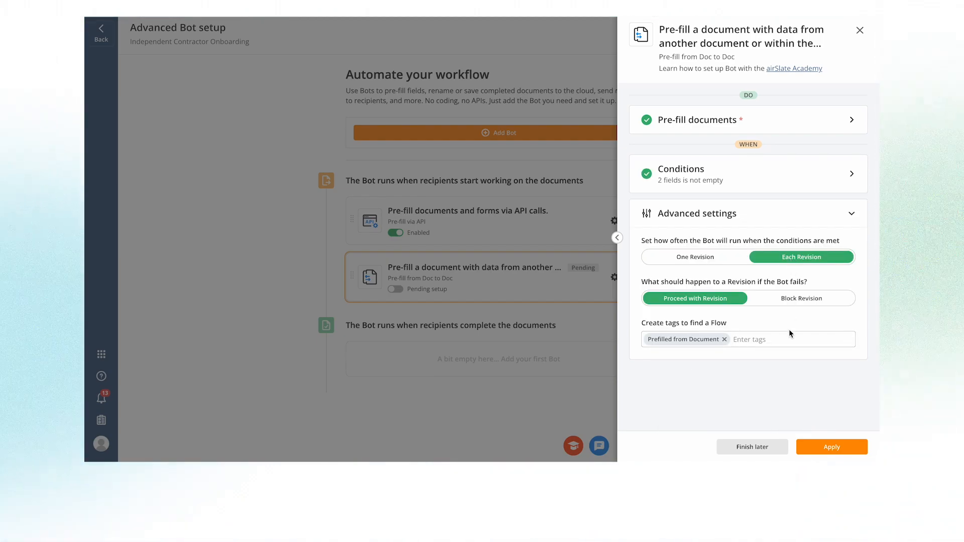
left_click(849, 449)
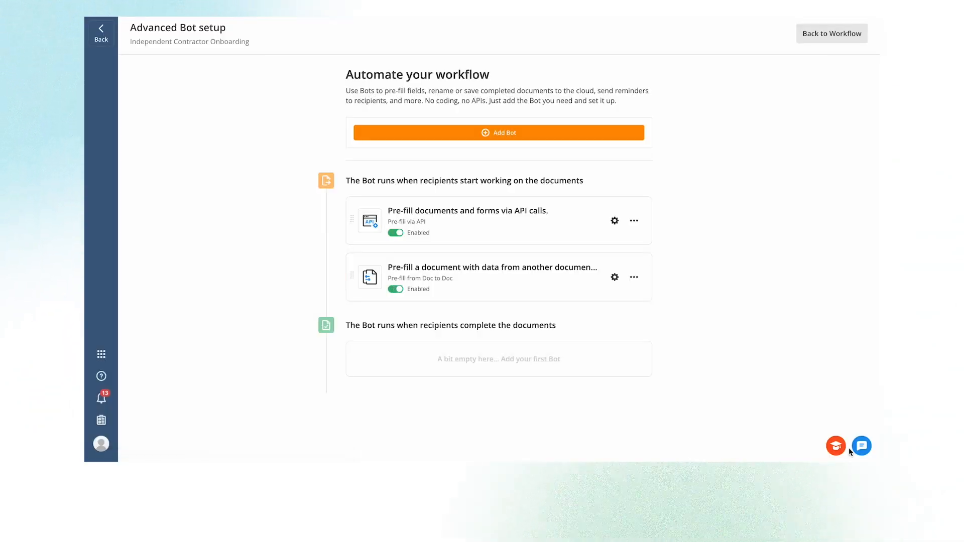
left_click(827, 35)
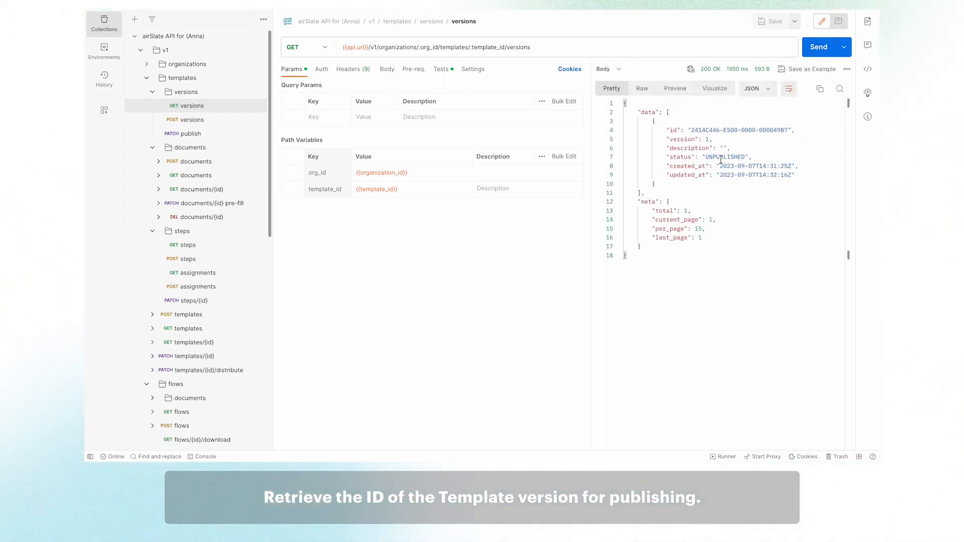
- Copy the template version ID and send the publish request for that version
left_click_drag(692, 130, 787, 130)
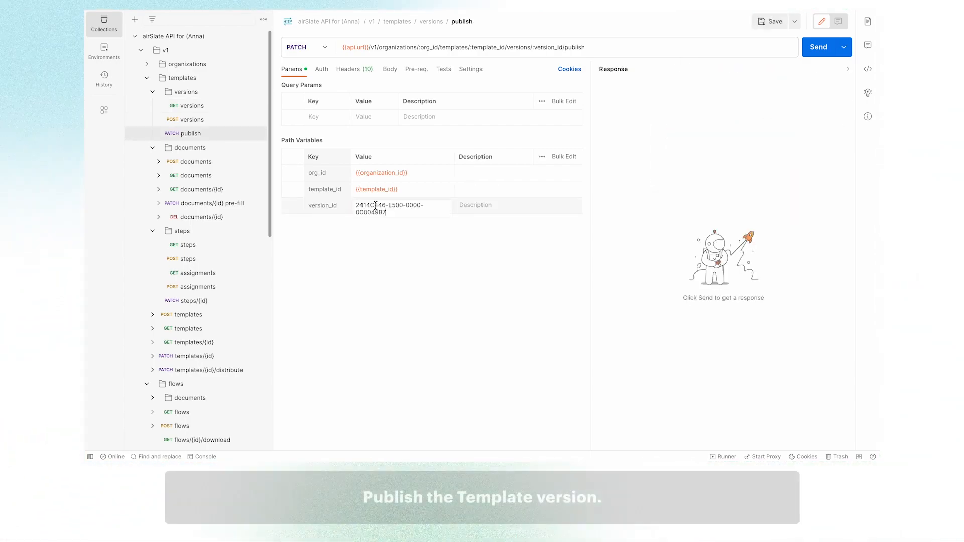
left_click(469, 285)
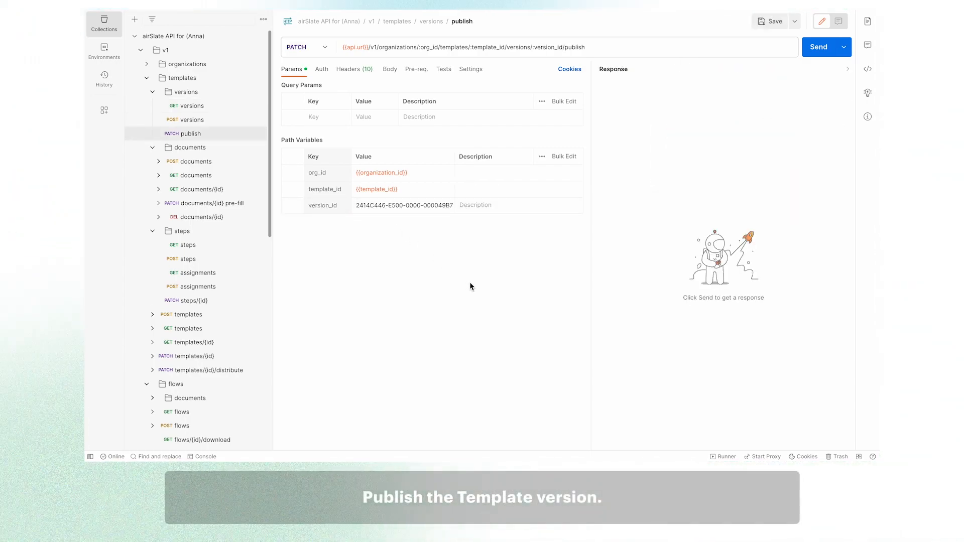
left_click(815, 50)
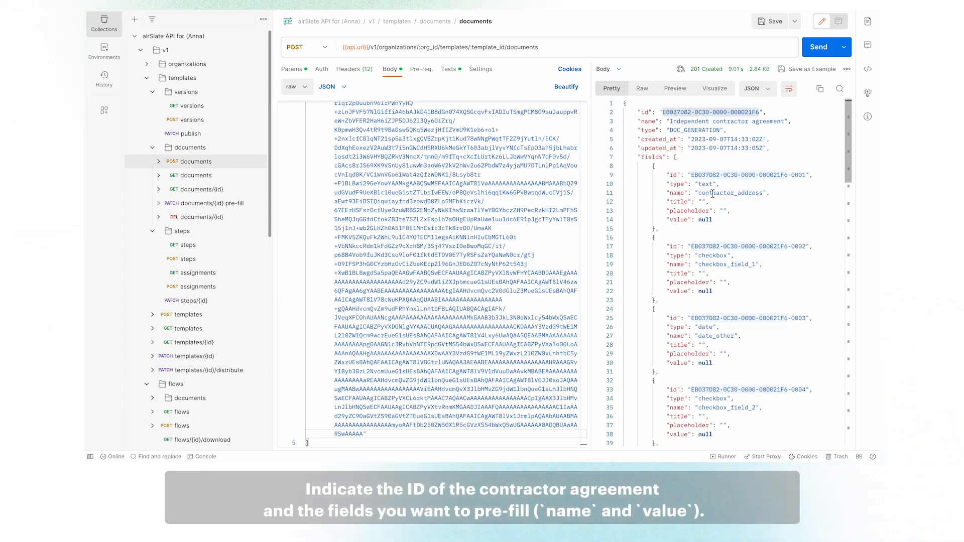
- In the flow invite request body, enter the contractor's role ID and the contractor's phone number
left_click_drag(663, 112, 753, 111)
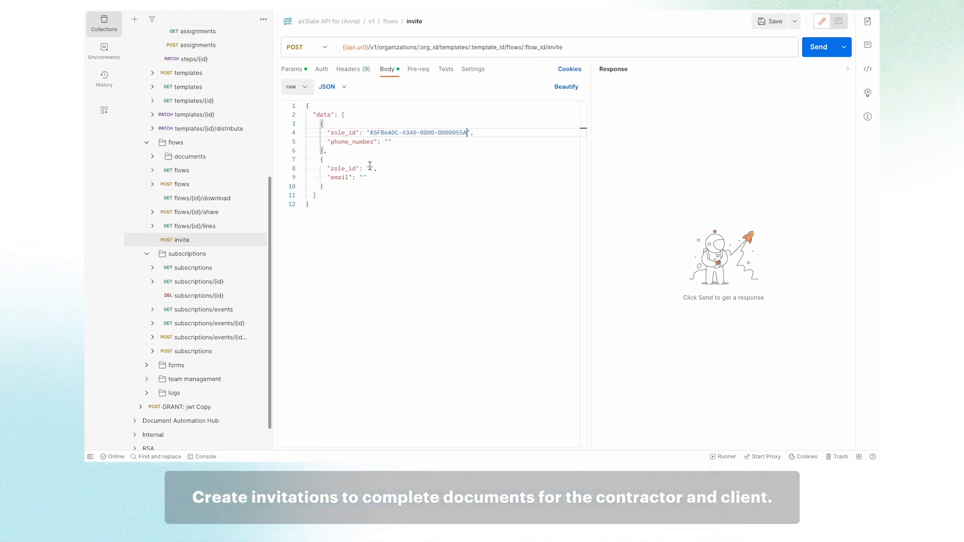
key("ctrl+v")
left_click(388, 142)
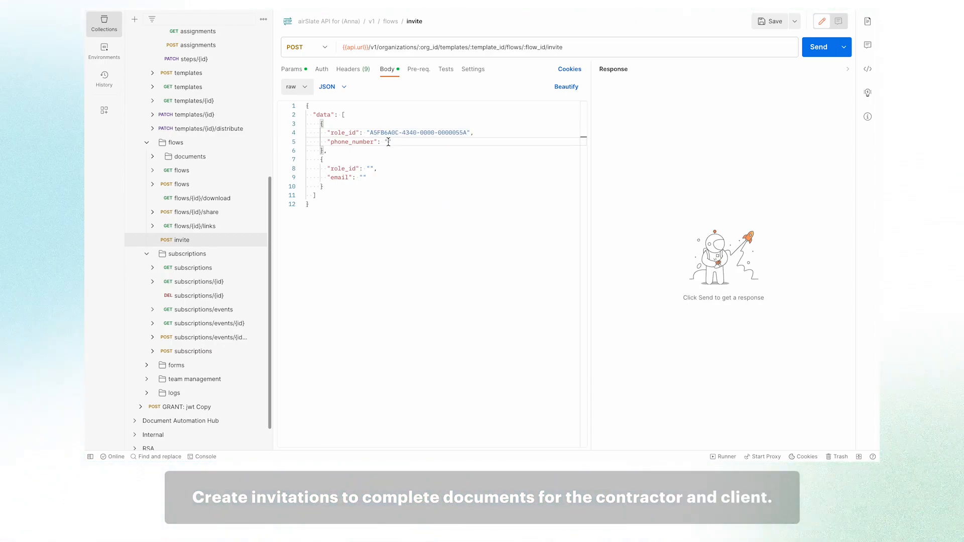
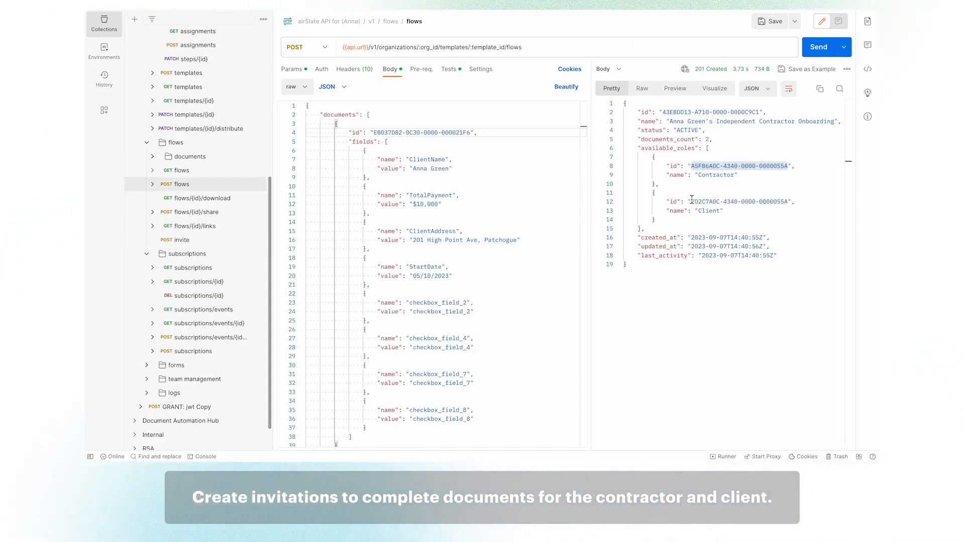
- In the second invite entry, paste the client's role ID and enter the client's email address
left_click_drag(691, 199, 786, 201)
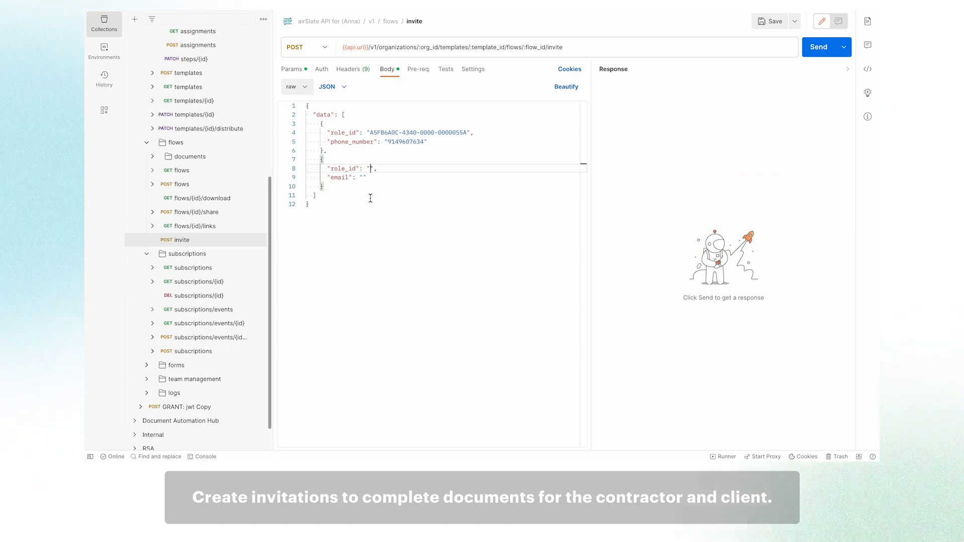
key("ctrl+v")
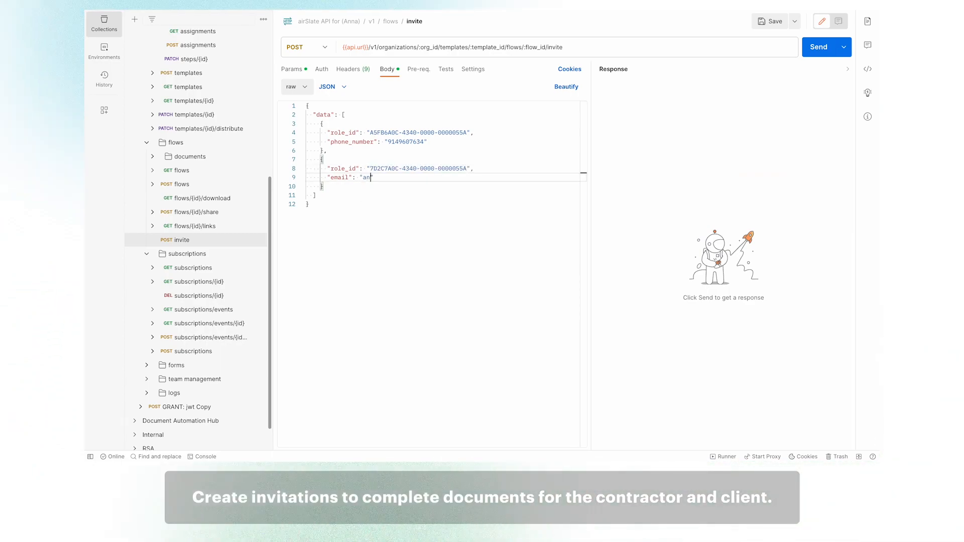
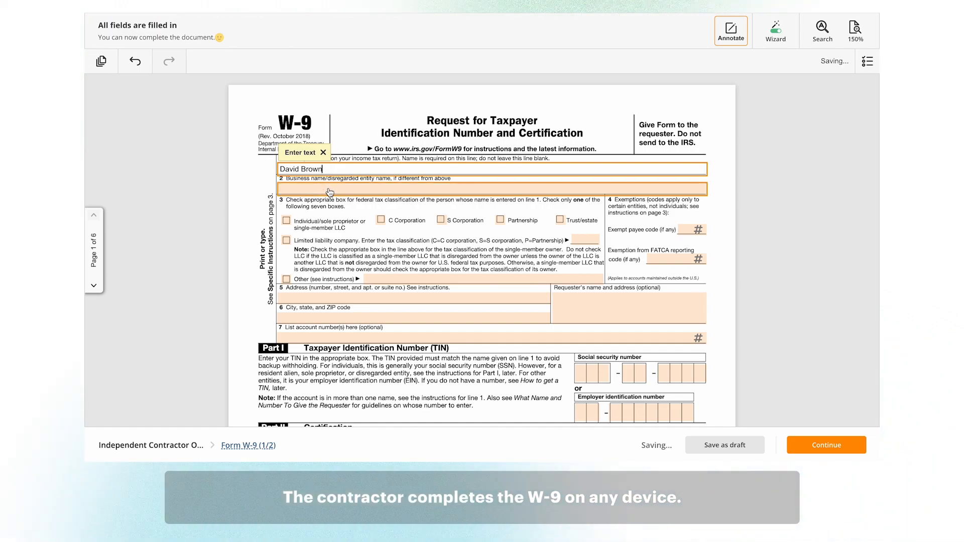
- As the contractor, fill in the W-9 name, business name and address fields with the contractor's details
left_click(329, 193)
type("David's Renovations")
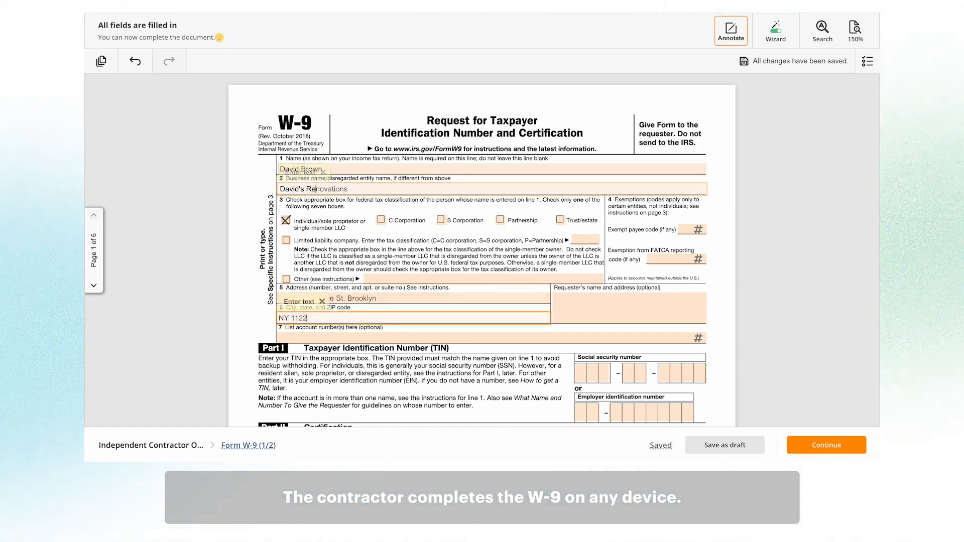
- Enter the contractor's Social Security number in the W-9 taxpayer identification section
scroll(586, 327, "down", 1)
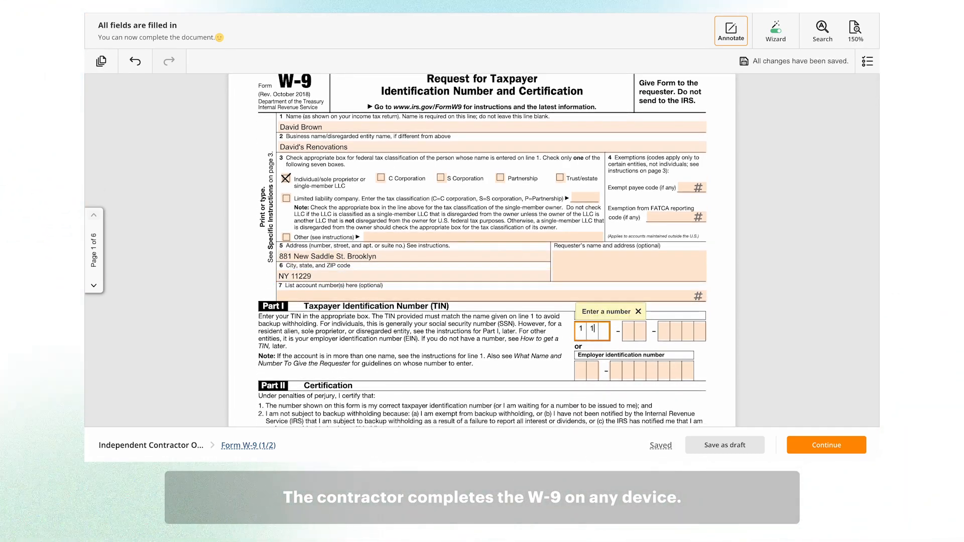
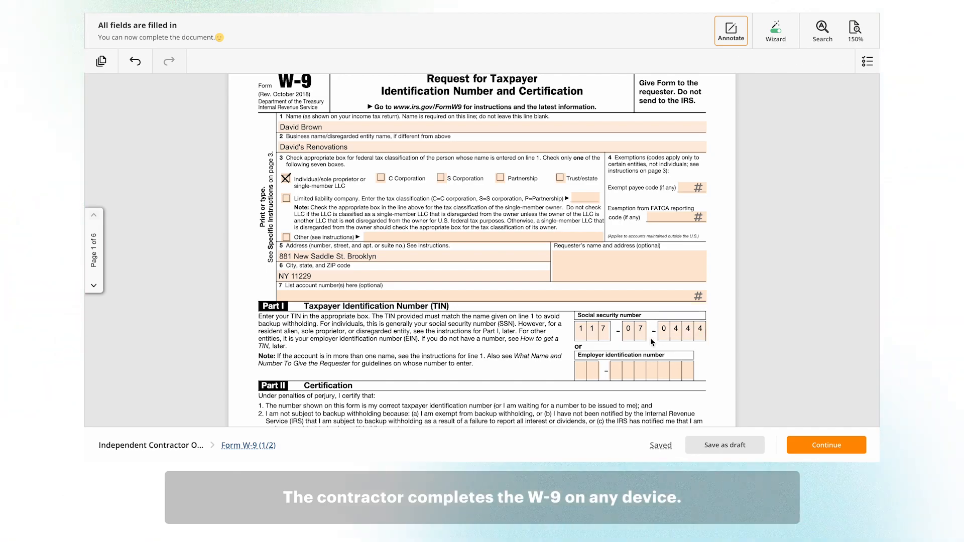
- Sign the W-9 with the contractor's typed full name, add the signature date, and continue to the agreement
scroll(639, 349, "down", 4)
left_click(402, 337)
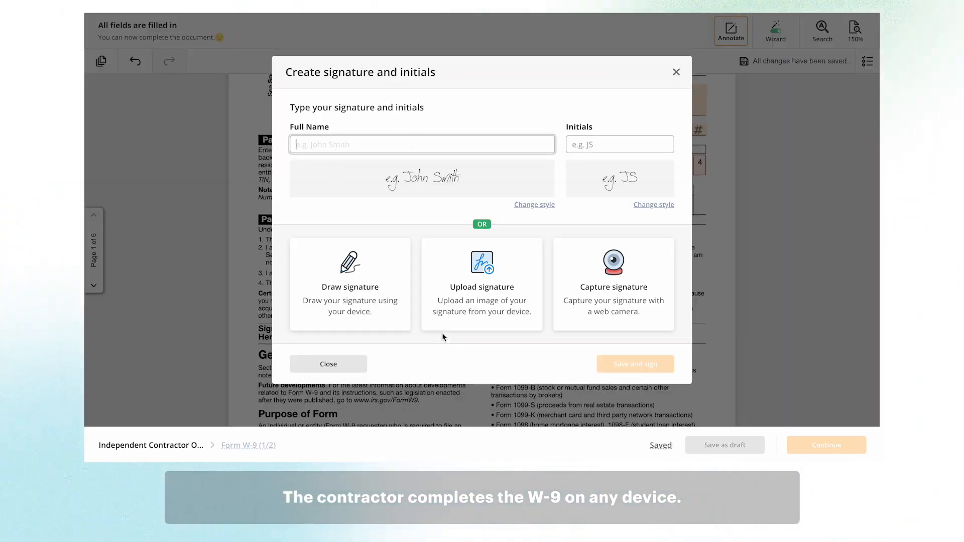
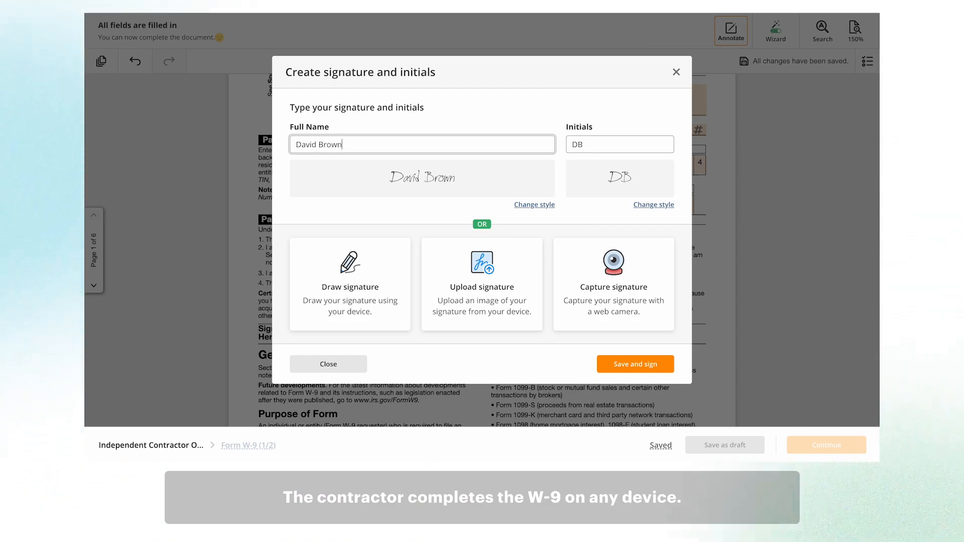
left_click(627, 362)
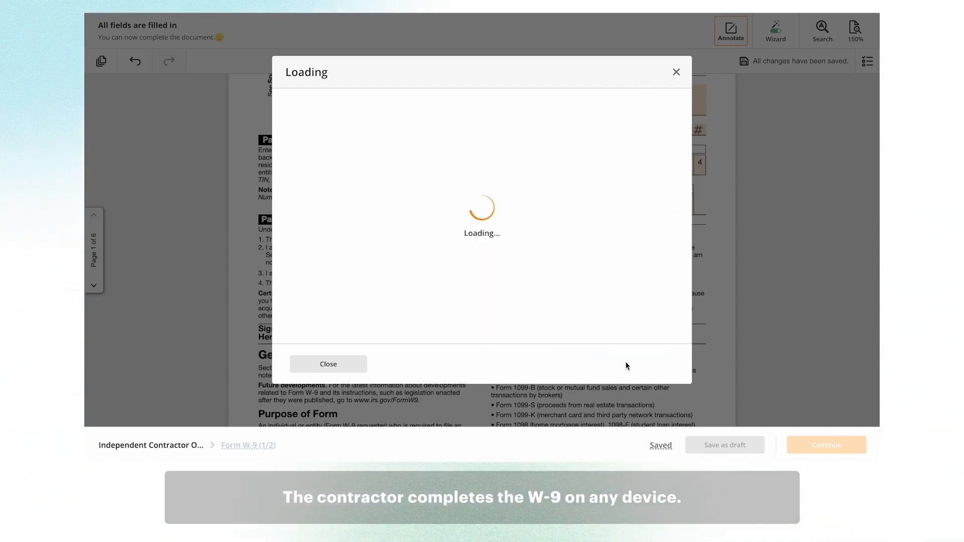
left_click(596, 338)
left_click(665, 320)
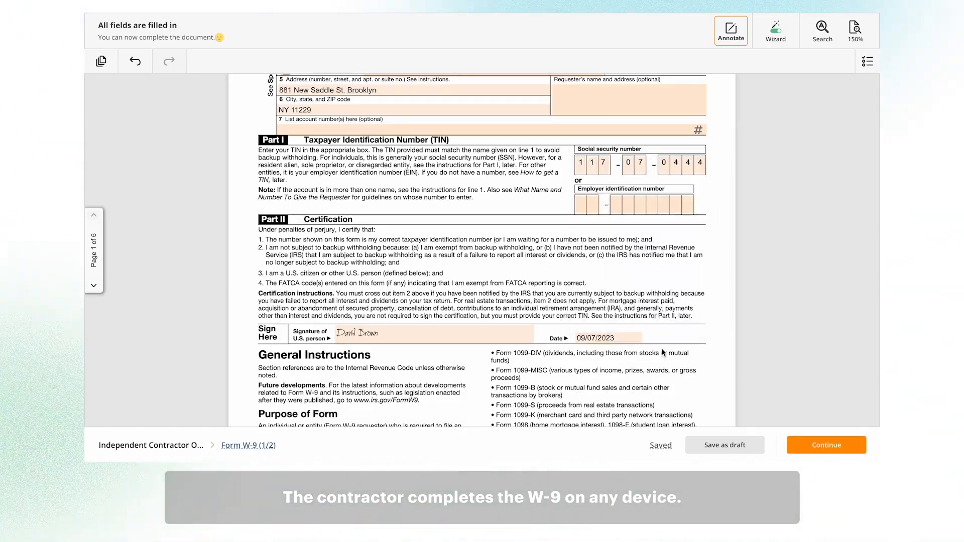
scroll(663, 353, "down", 2)
left_click(827, 445)
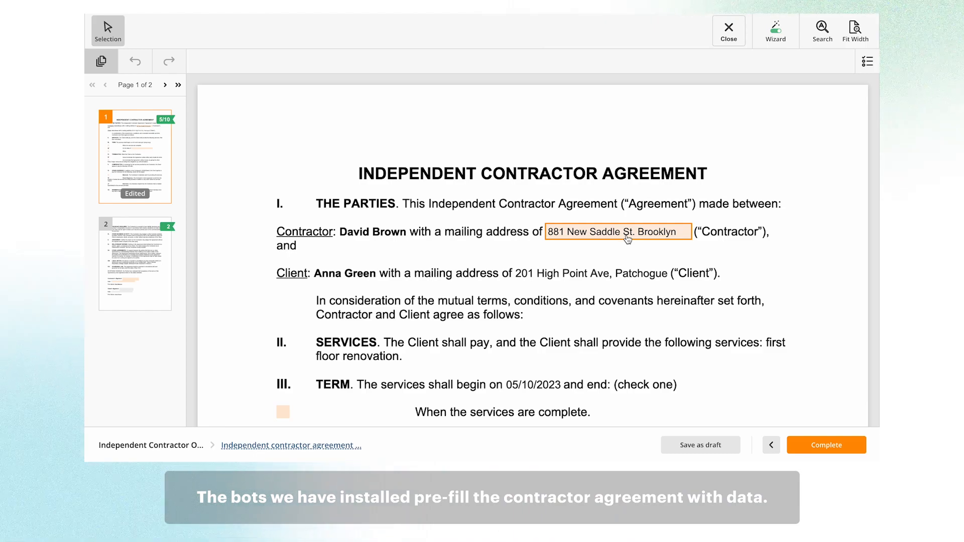
- Set the agreement's services end date to 31/12/2023 using the date picker
scroll(581, 338, "down", 1)
scroll(582, 337, "down", 3)
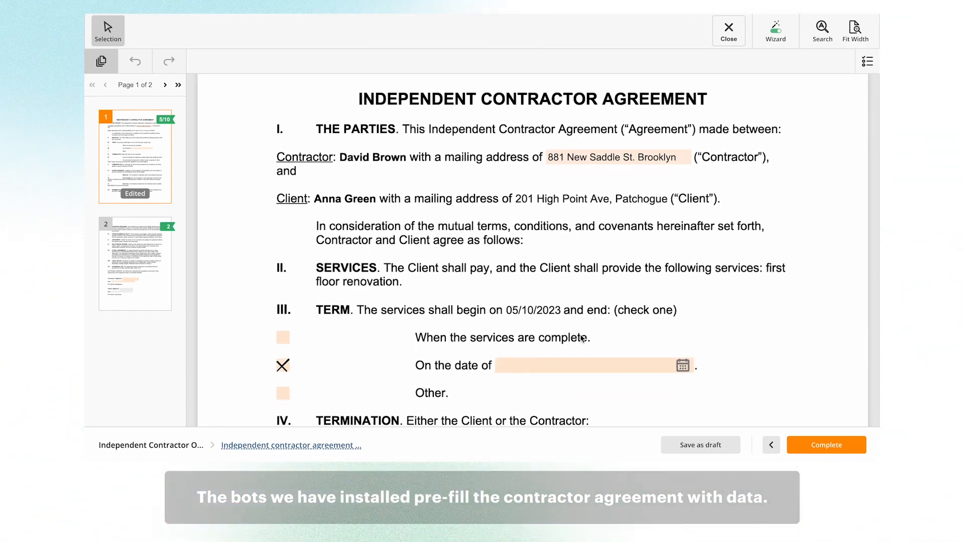
scroll(581, 337, "down", 1)
left_click(541, 337)
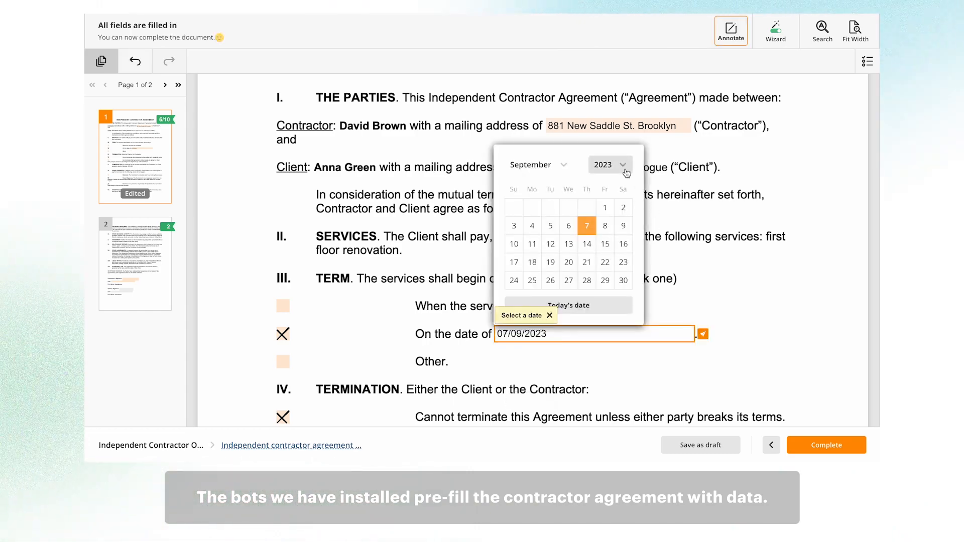
left_click(572, 169)
left_click(548, 278)
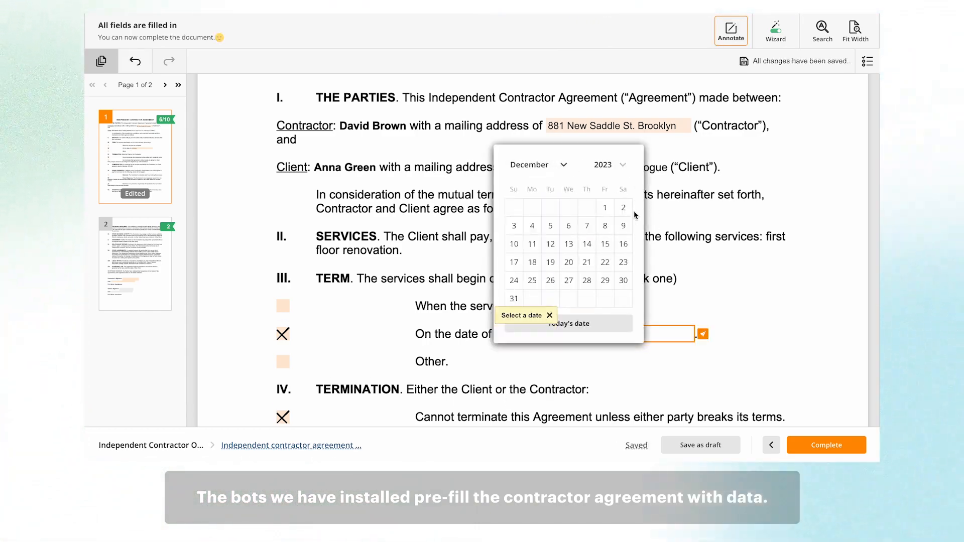
- Apply the contractor's signature to the agreement, set today's date beside it, and complete the documents
scroll(562, 347, "down", 10)
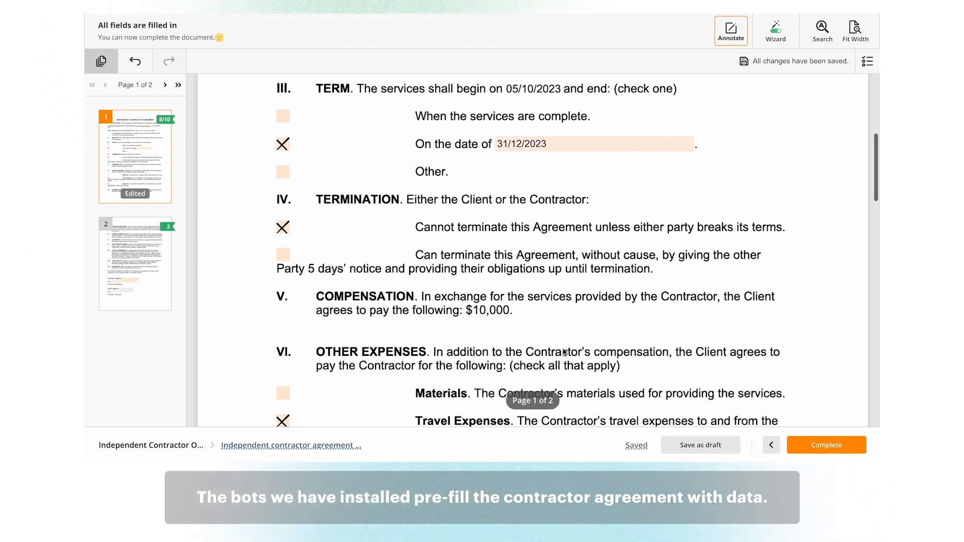
scroll(562, 350, "down", 15)
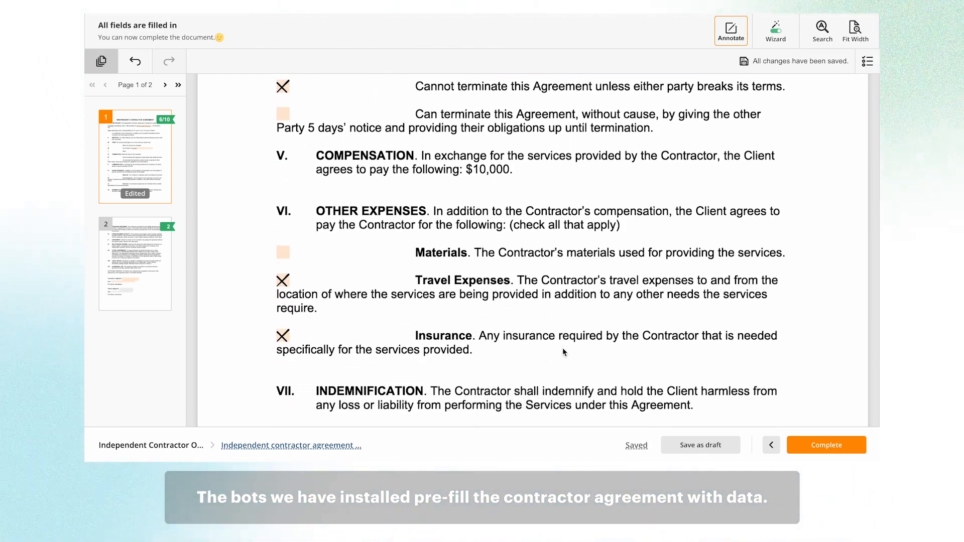
scroll(563, 351, "down", 10)
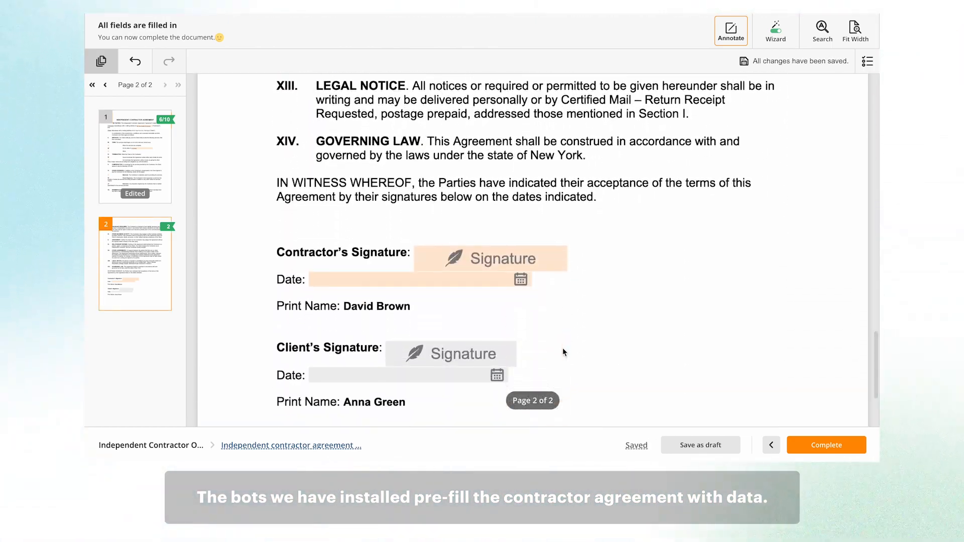
left_click(487, 263)
left_click(457, 283)
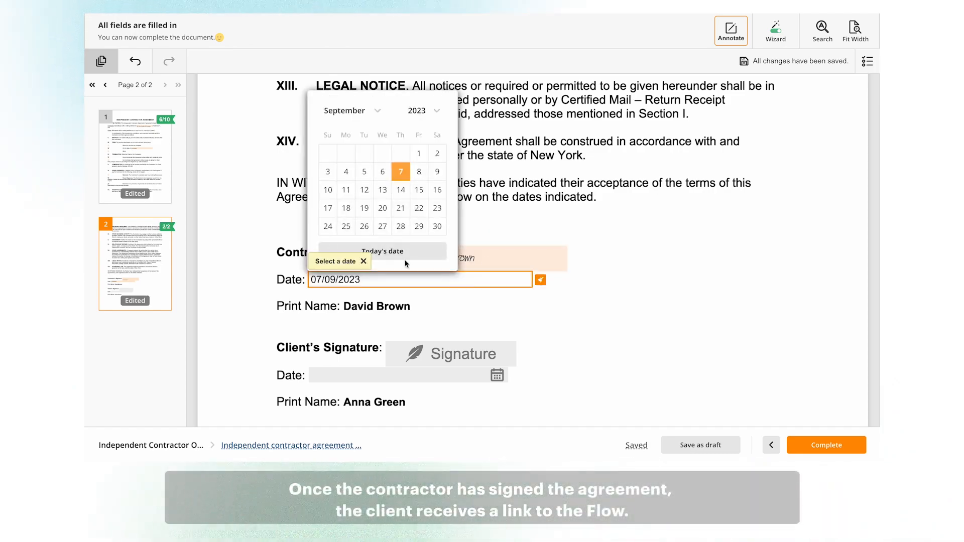
left_click(405, 253)
scroll(548, 376, "down", 2)
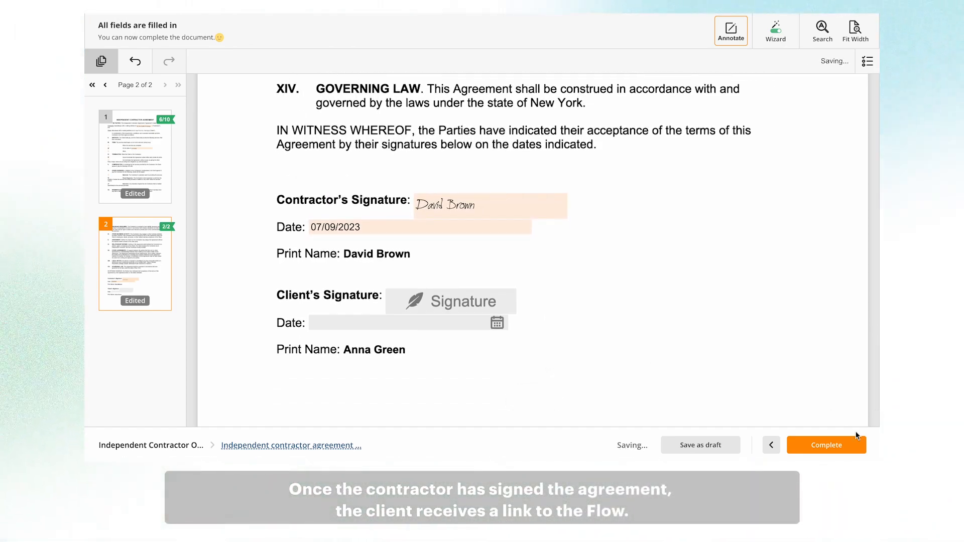
left_click(842, 446)
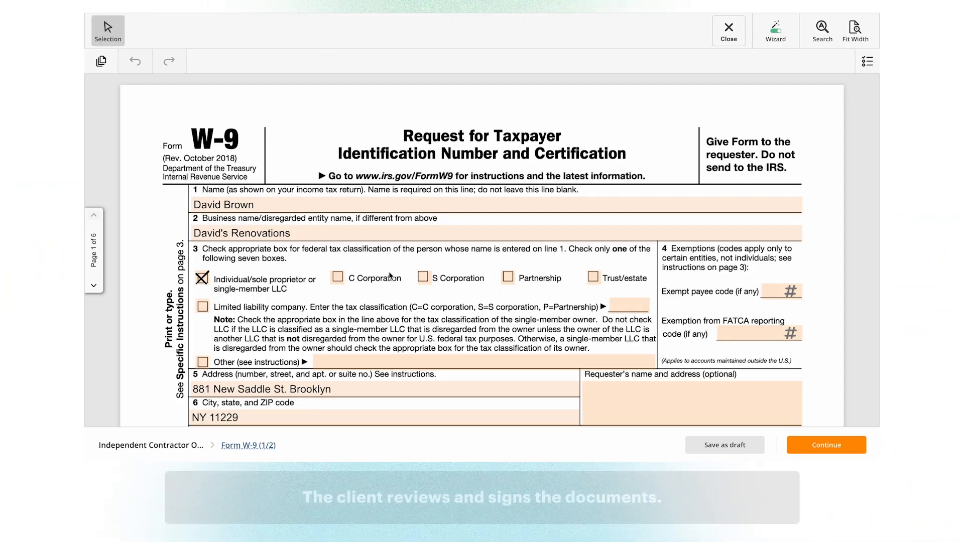
- As the client, review the signed W-9 and continue to the contractor agreement
scroll(444, 309, "down", 10)
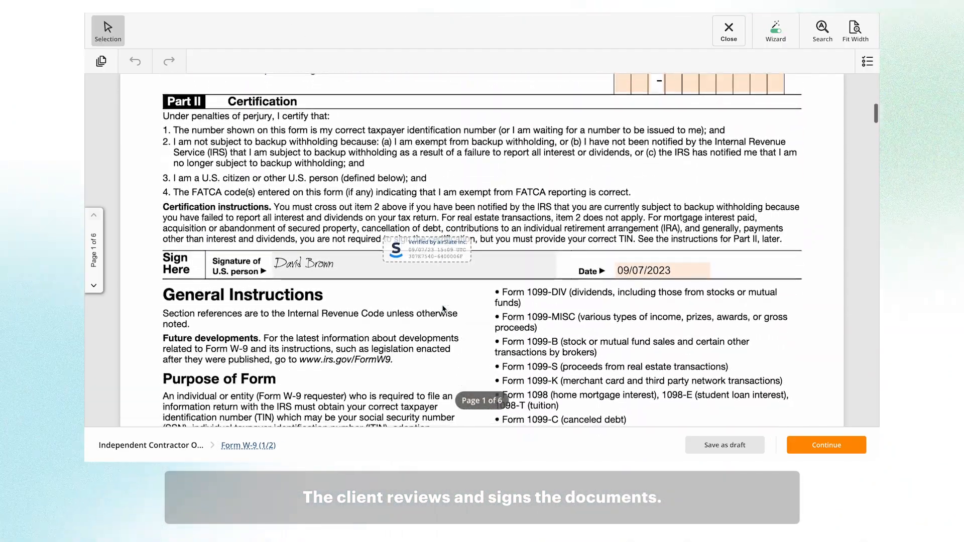
scroll(444, 309, "down", 3)
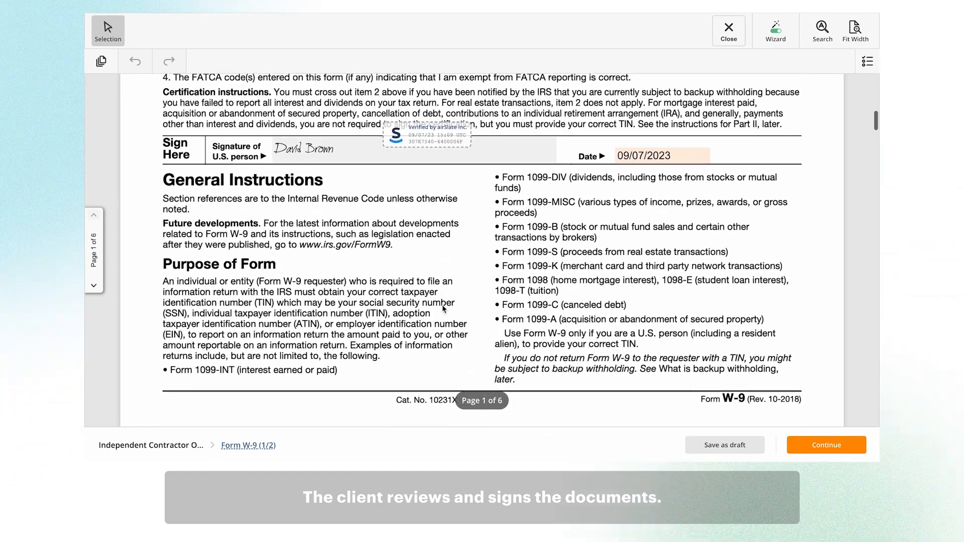
left_click(826, 445)
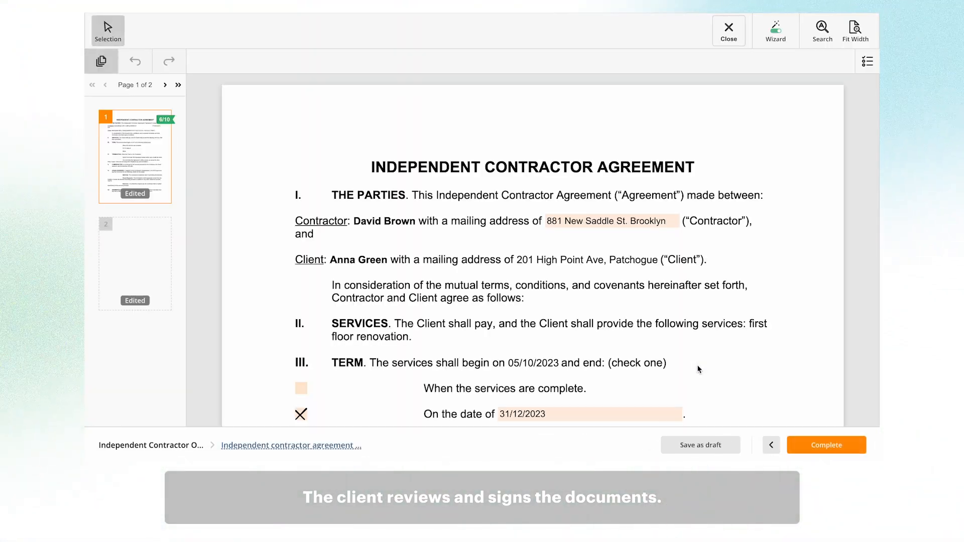
- Sign the agreement as the client with a typed full-name signature, set today's date, and complete the flow
scroll(697, 365, "down", 20)
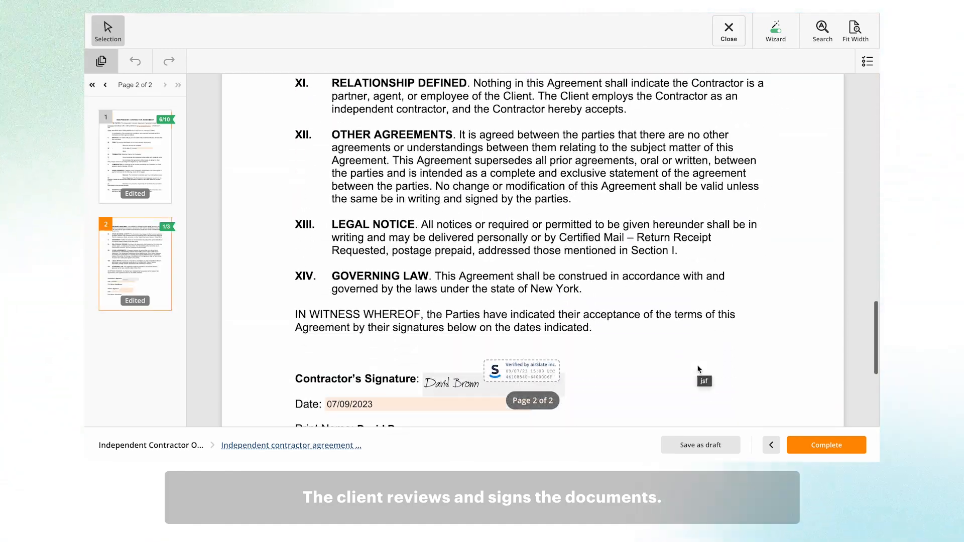
left_click(450, 308)
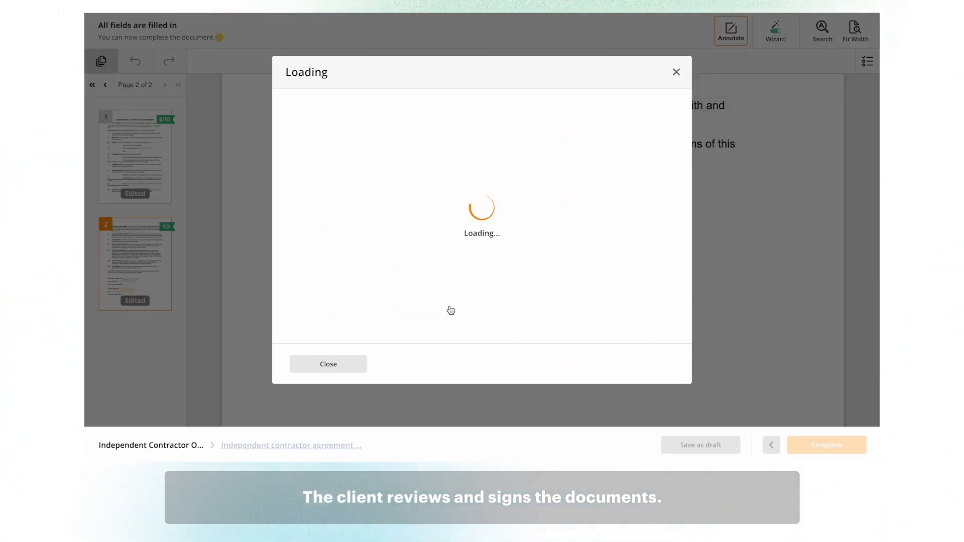
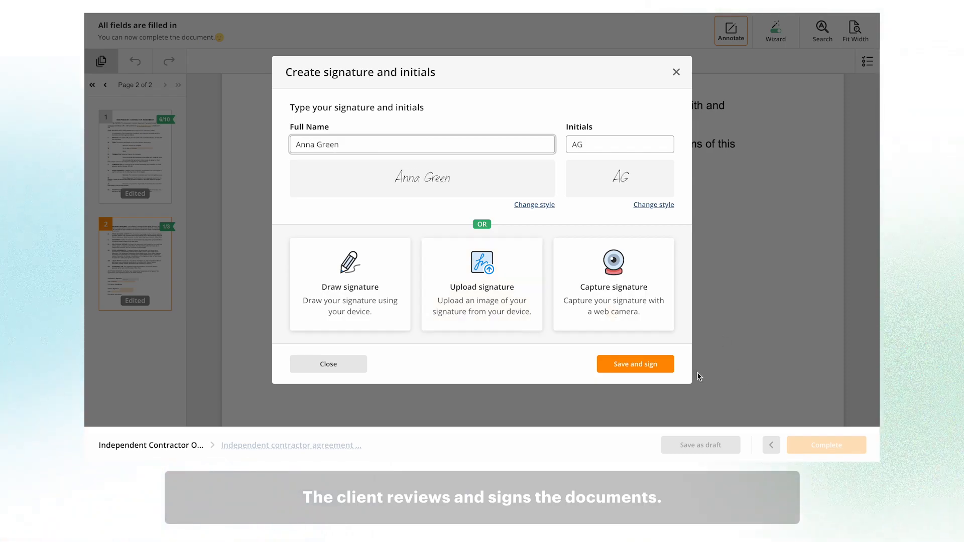
left_click(665, 365)
left_click(474, 322)
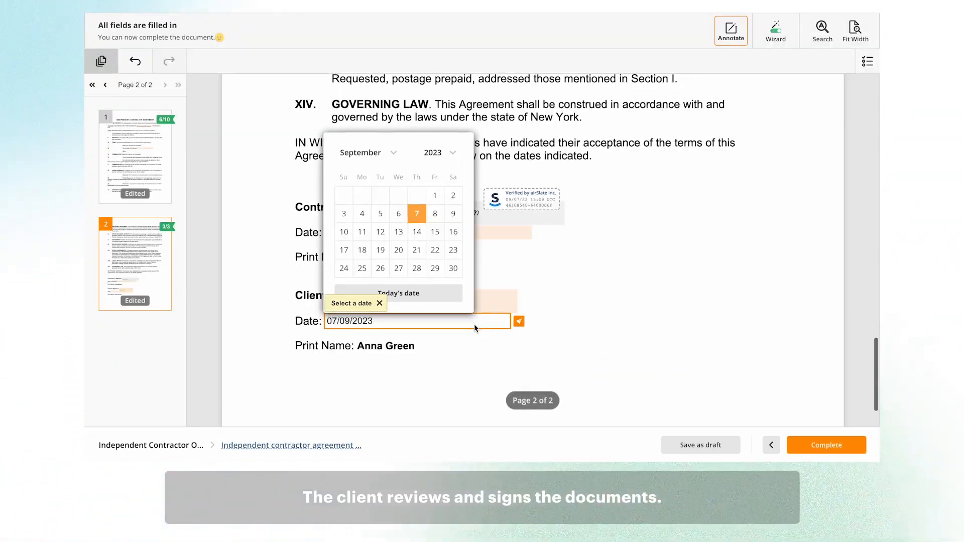
left_click(436, 298)
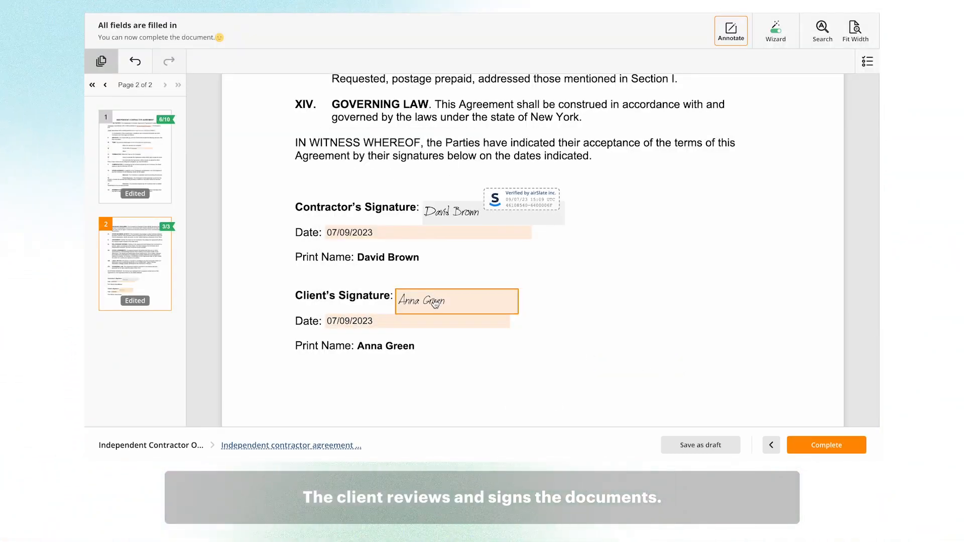
left_click(839, 447)
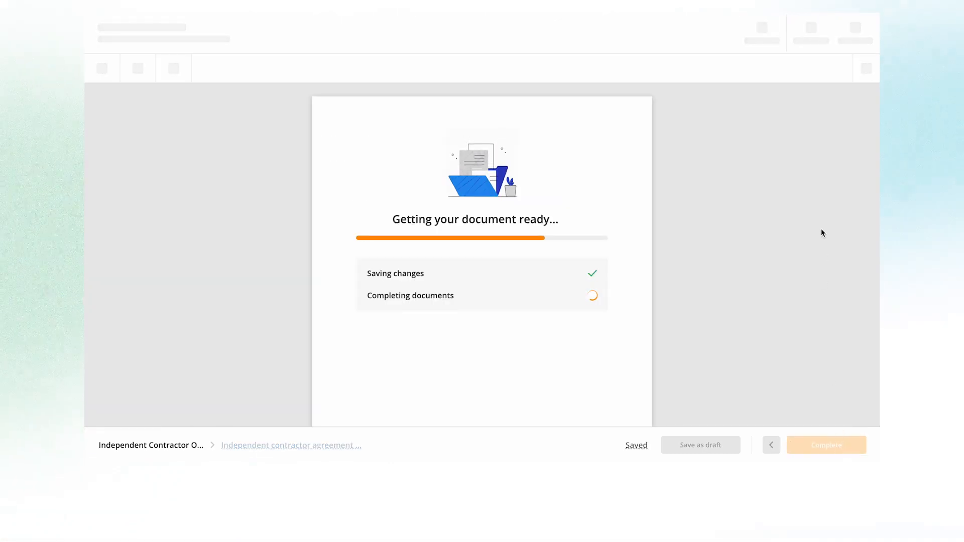